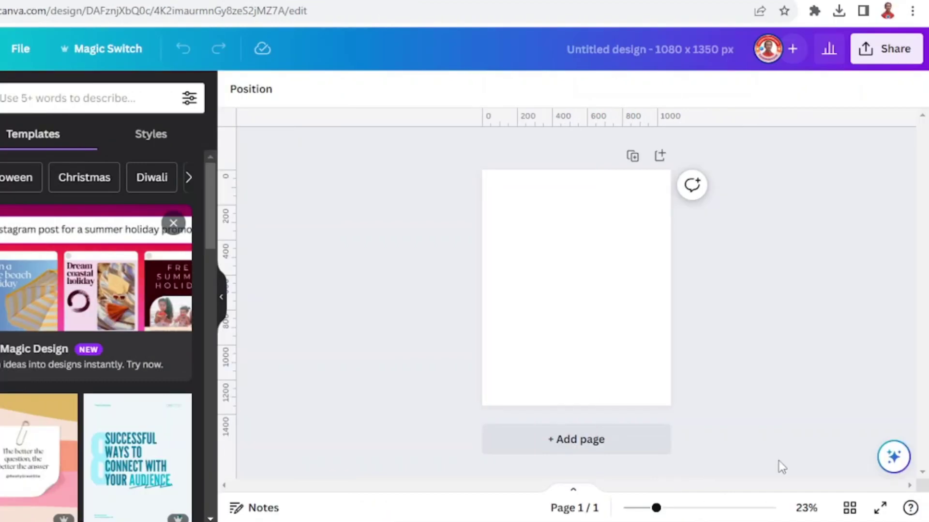
Generate quotes with Magic Write using the prompt "please give me 5 quotes about persistence. 10 words each"
click(894, 456)
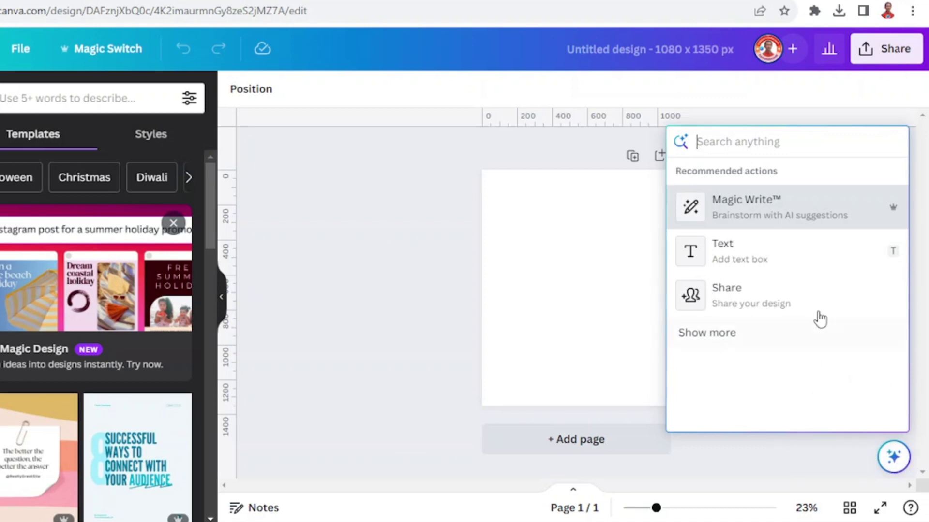
click(799, 215)
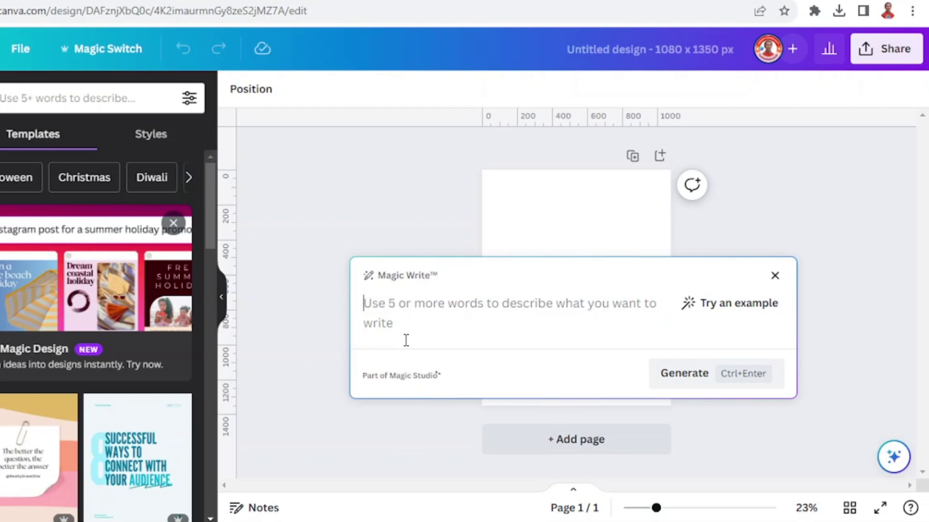
text(G)
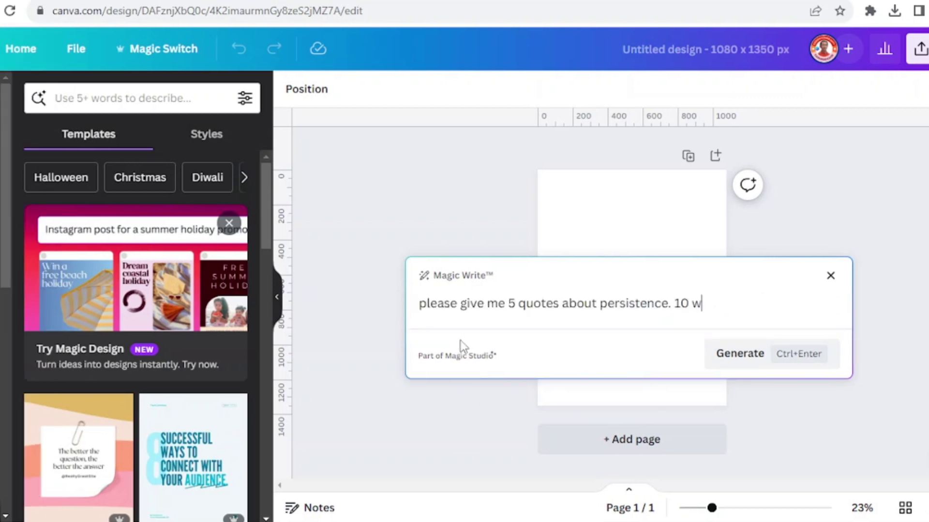
text(ords each)
click(740, 362)
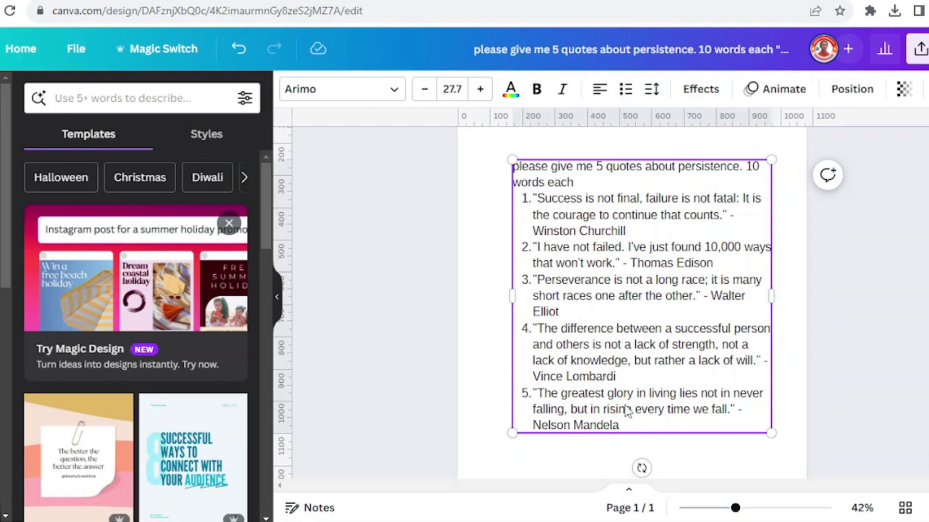
Add a blank page below the quotes page and open the TypeCraft app by searching for "type"
scroll(627, 410, down, 3)
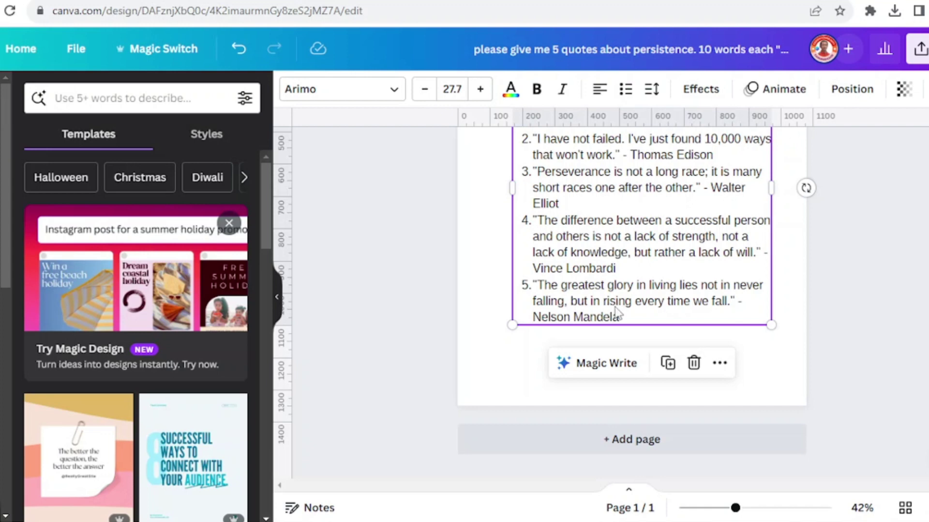
click(611, 441)
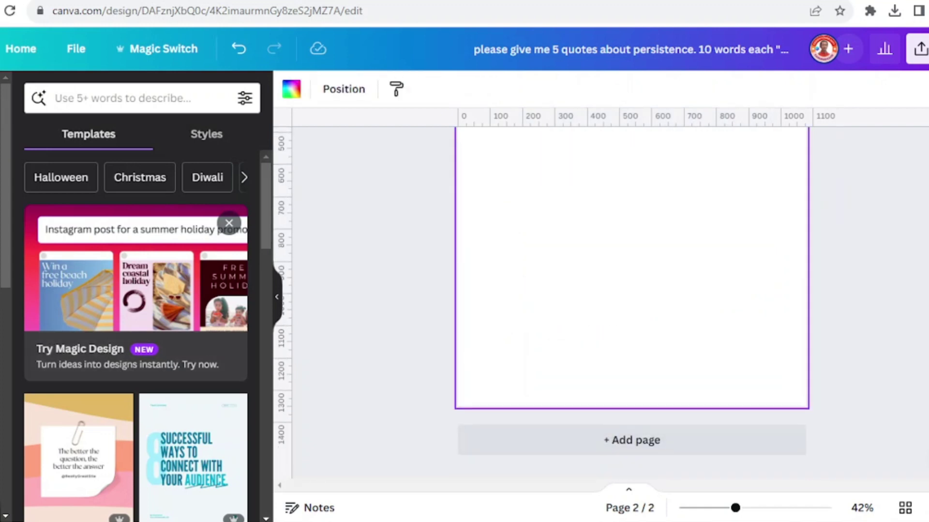
scroll(6, 290, down, 5)
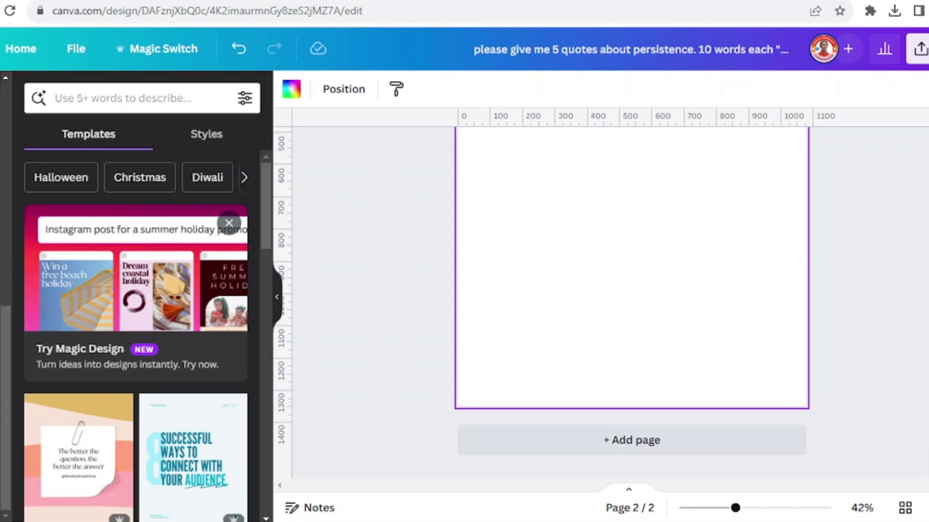
scroll(2, 293, up, 3)
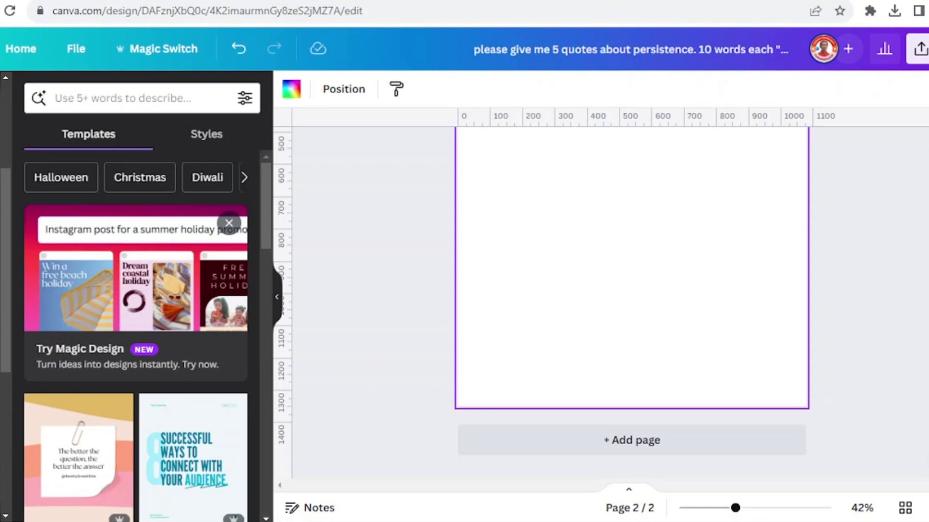
click(4, 290)
click(82, 99)
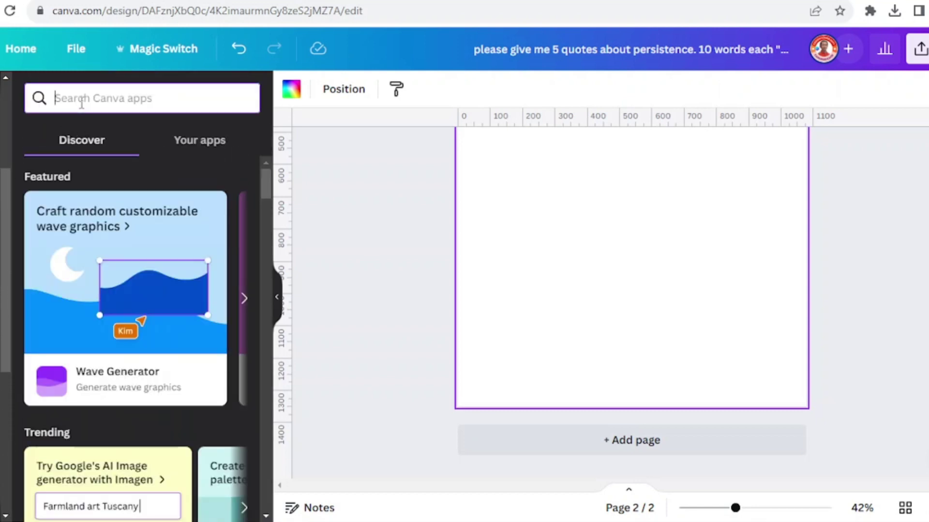
text(type)
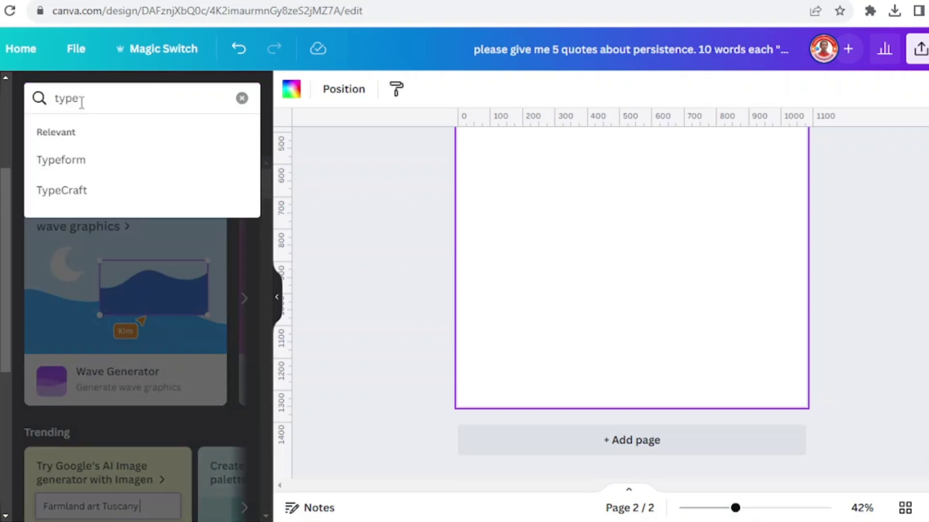
click(59, 192)
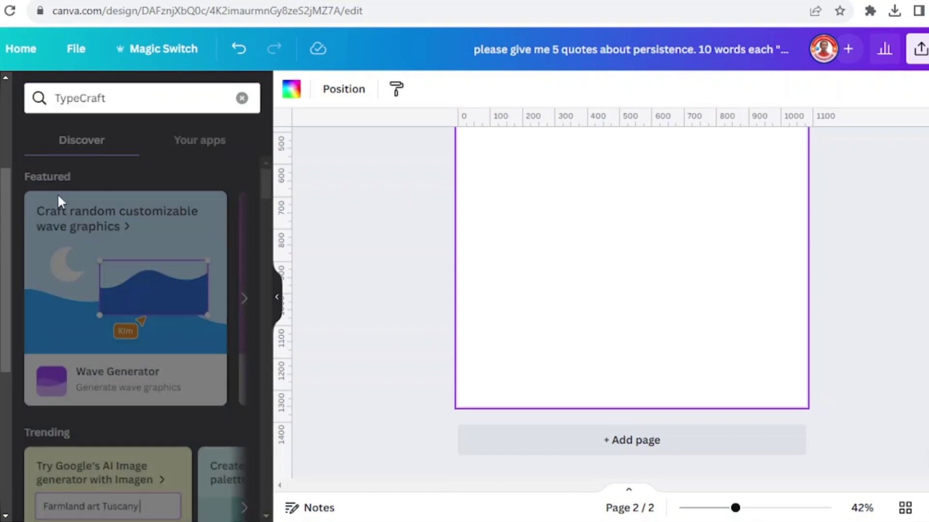
click(55, 167)
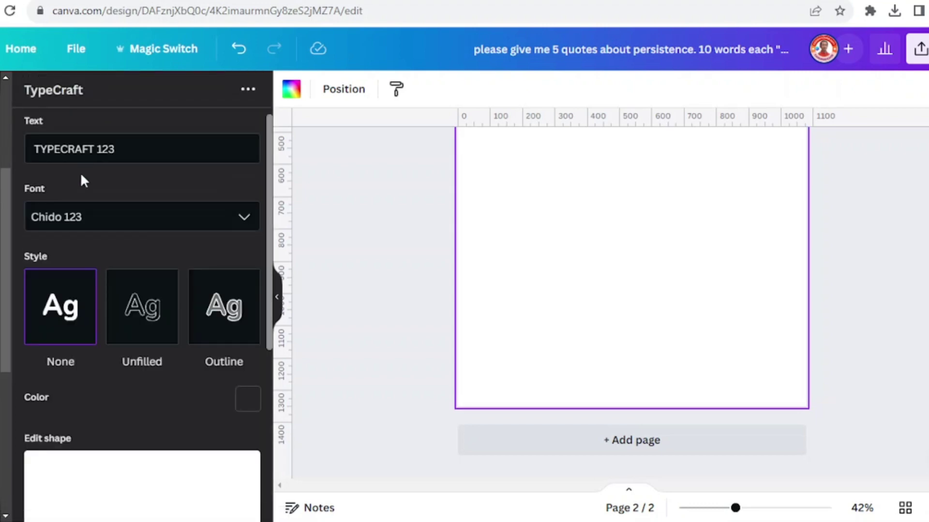
Set the TypeCraft text to RISING and its font to Anton Regular 123
drag(118, 152, 2, 152)
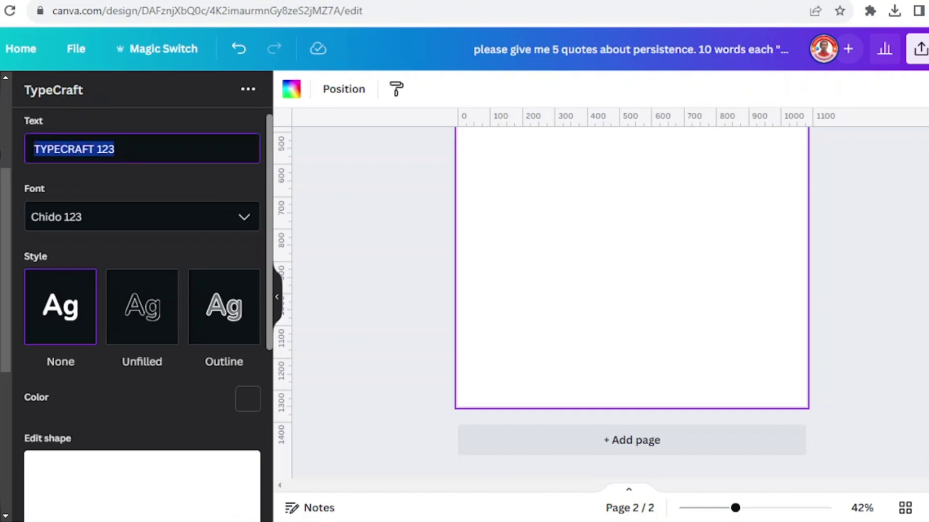
text(RISING)
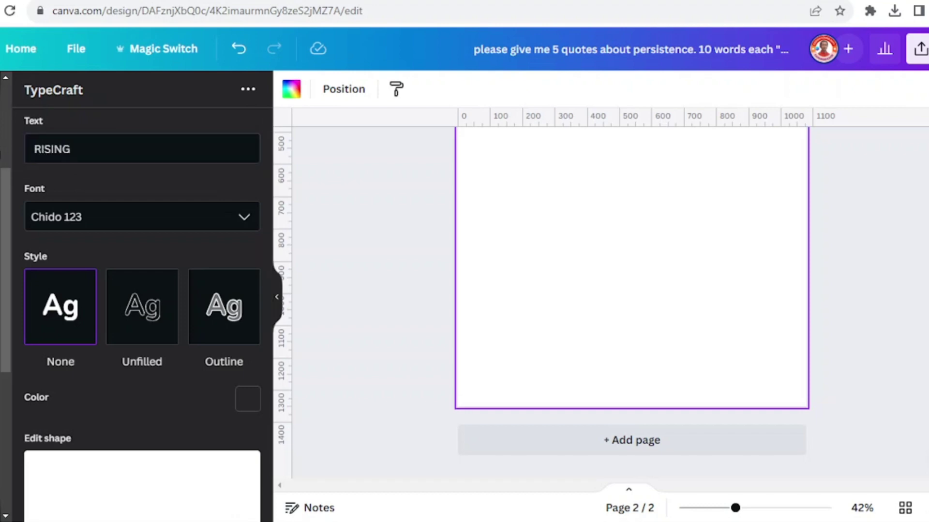
click(80, 223)
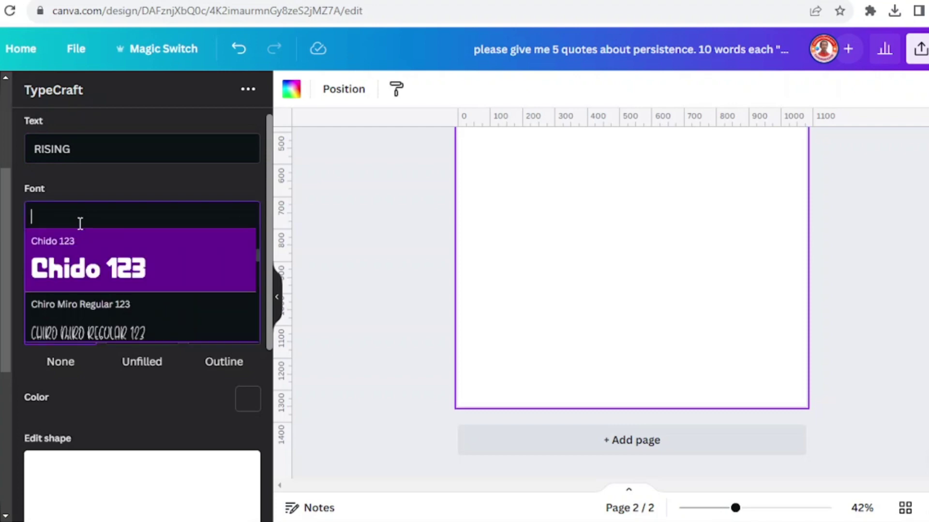
text(ANTON)
click(89, 275)
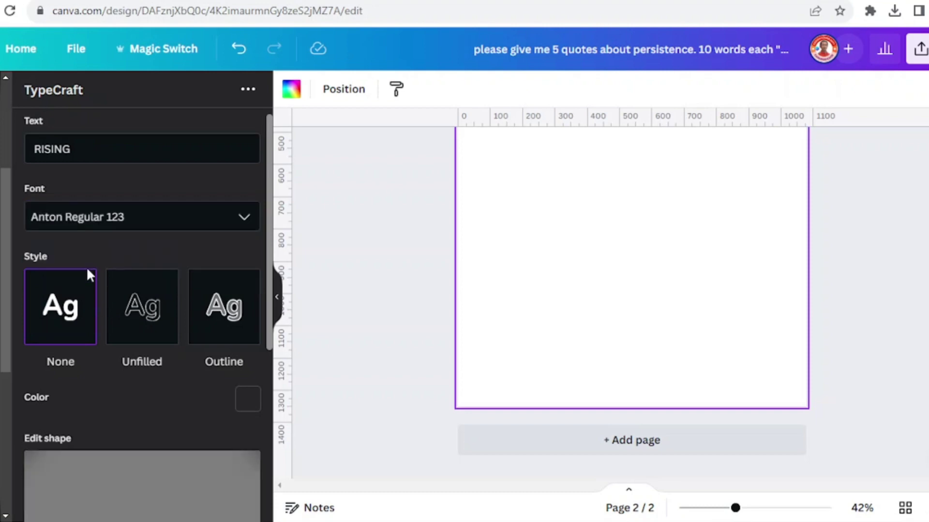
Warp RISING so both ends flare up and down with a slightly taller middle, and add it to the blank page
scroll(150, 305, down, 3)
scroll(151, 306, down, 2)
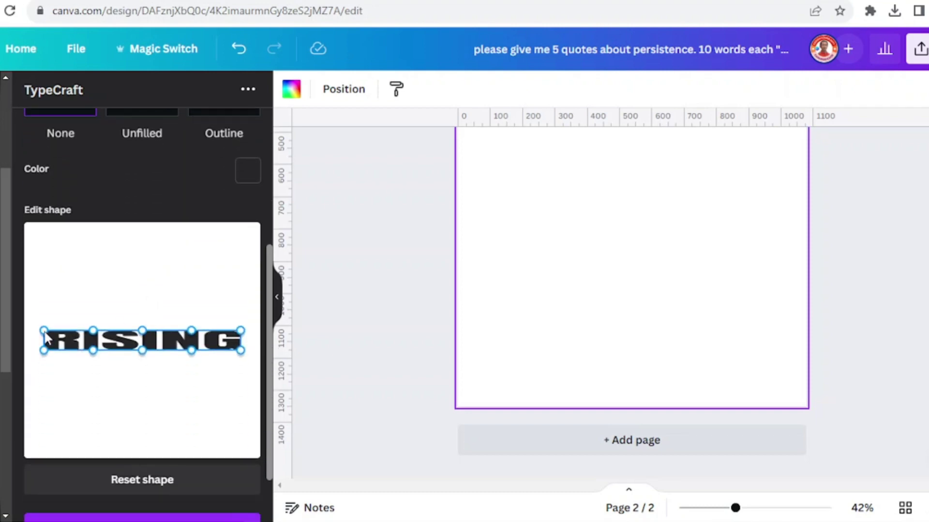
drag(44, 332, 44, 298)
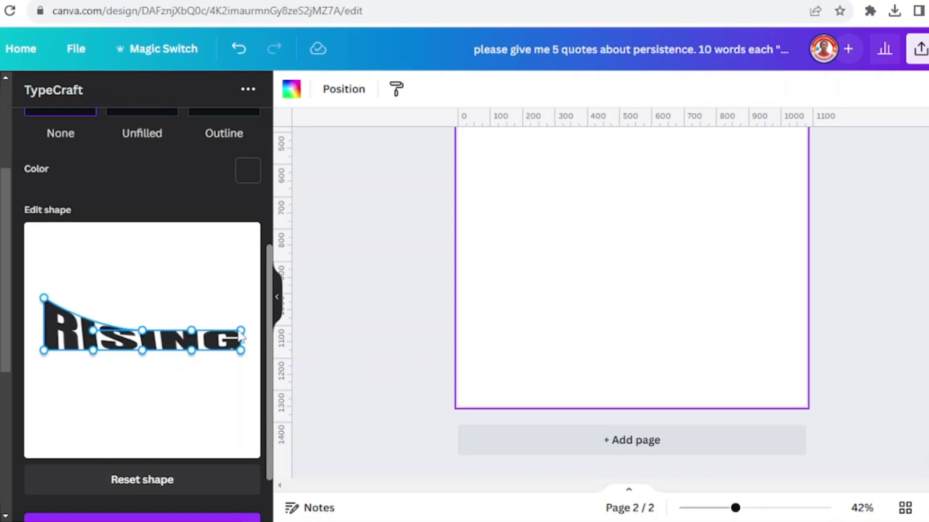
drag(240, 331, 241, 304)
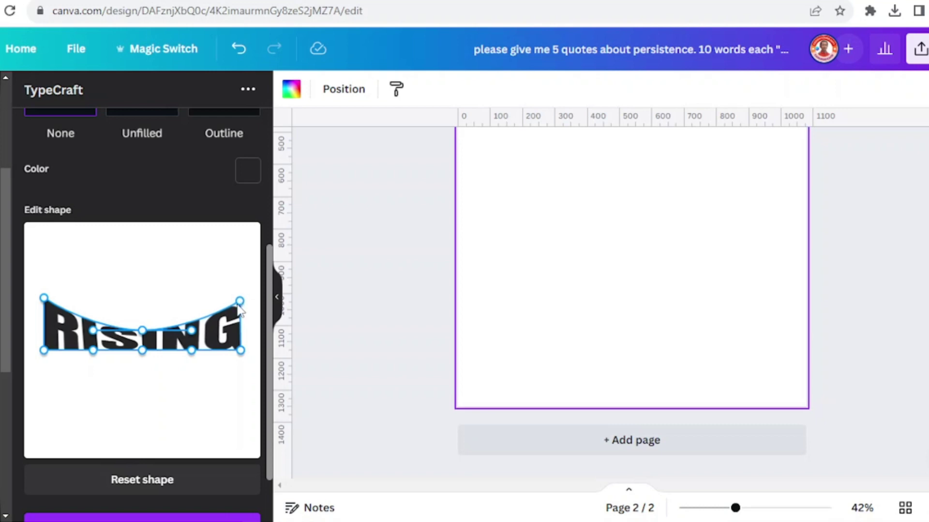
drag(48, 354, 44, 385)
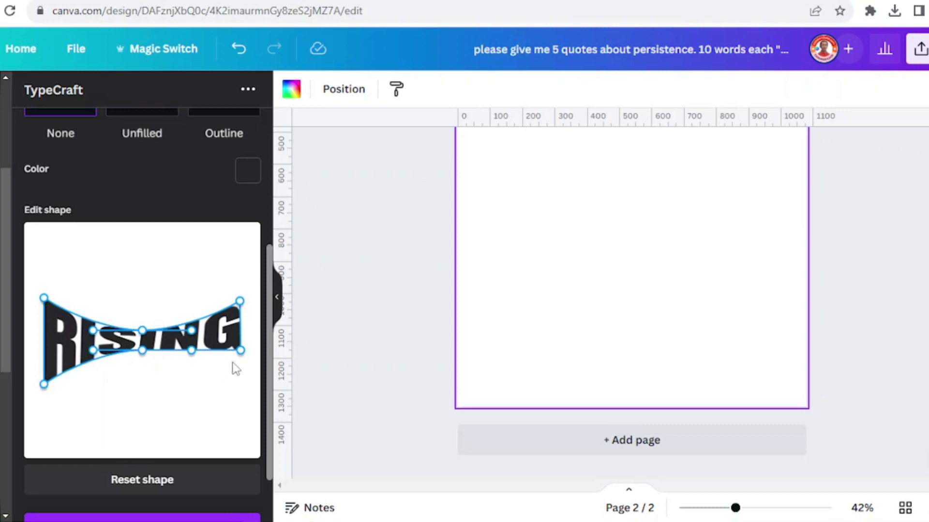
drag(239, 355, 240, 386)
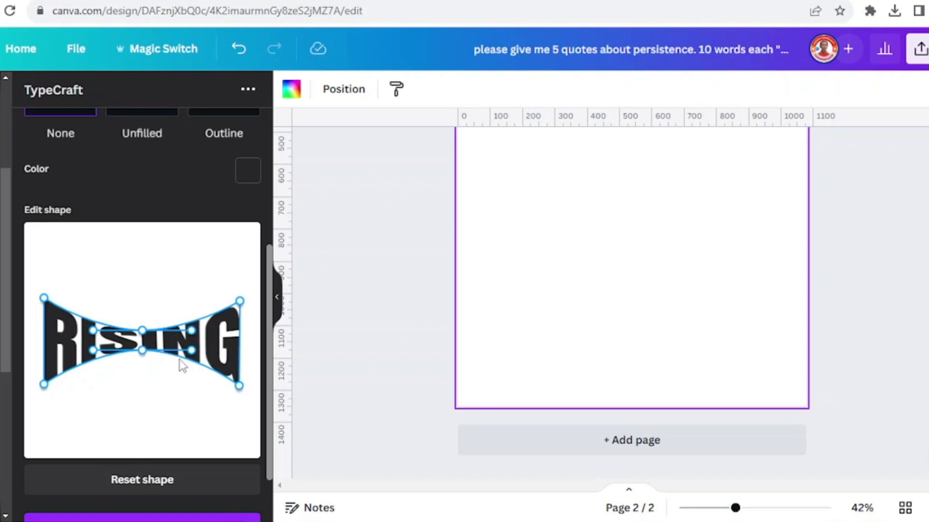
drag(144, 352, 143, 324)
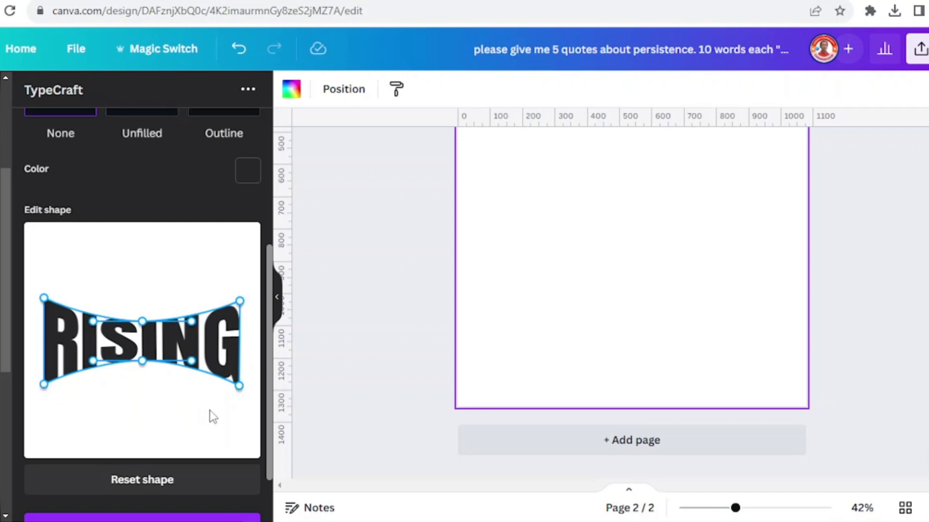
scroll(249, 468, down, 1)
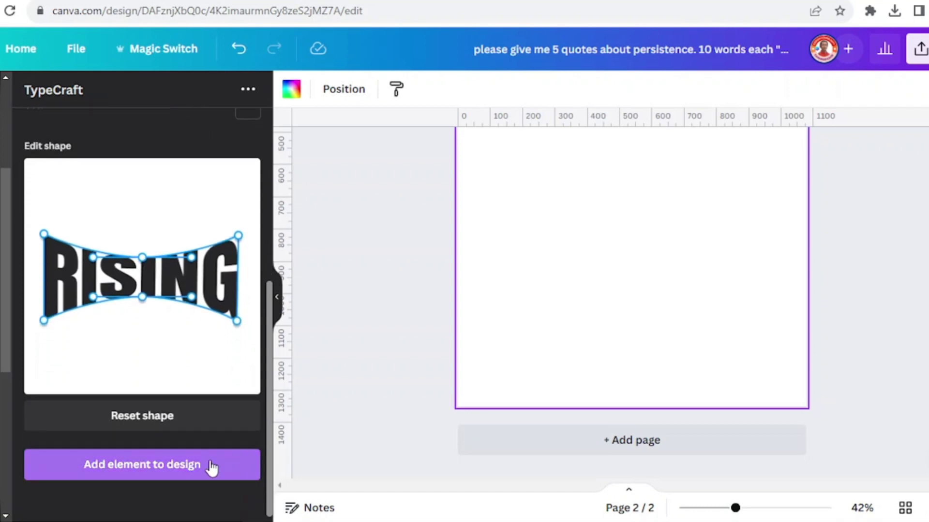
click(184, 466)
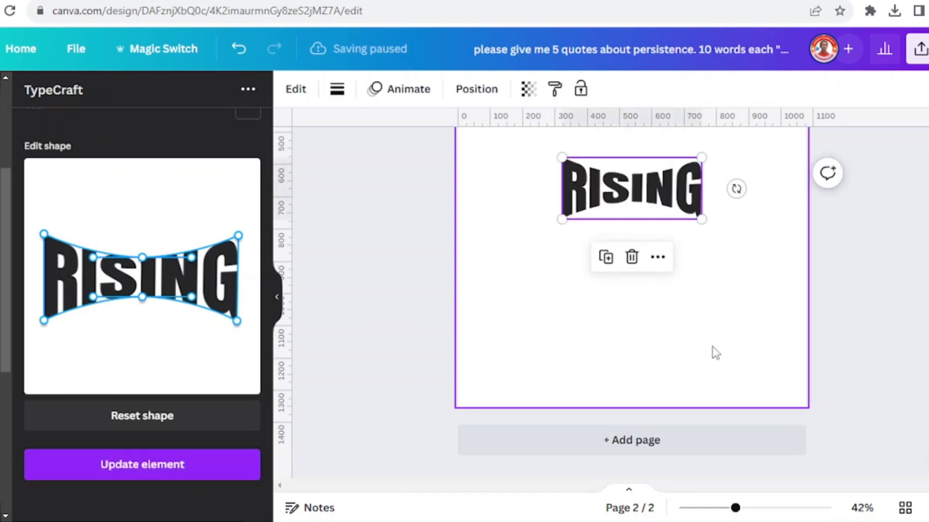
Insert the pill shape from the full Shapes collection onto the page with RISING
scroll(711, 352, up, 3)
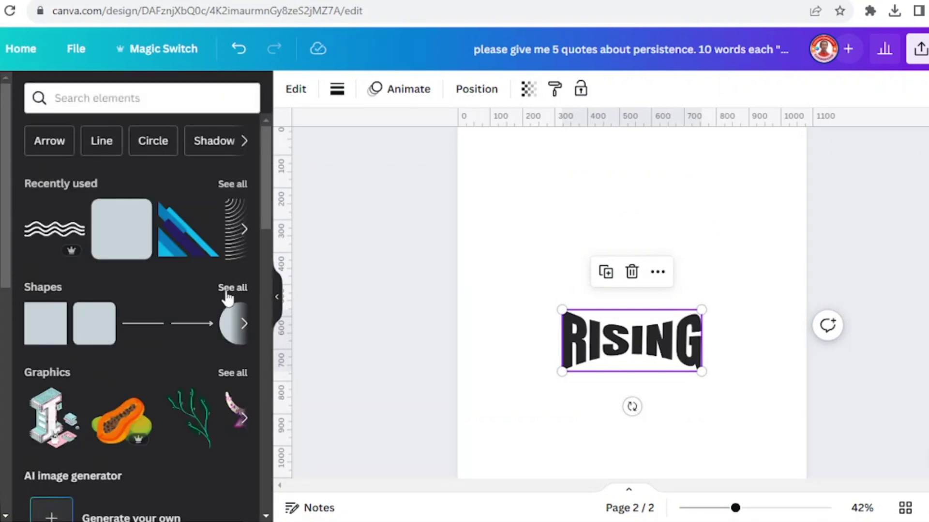
click(226, 289)
scroll(201, 295, down, 10)
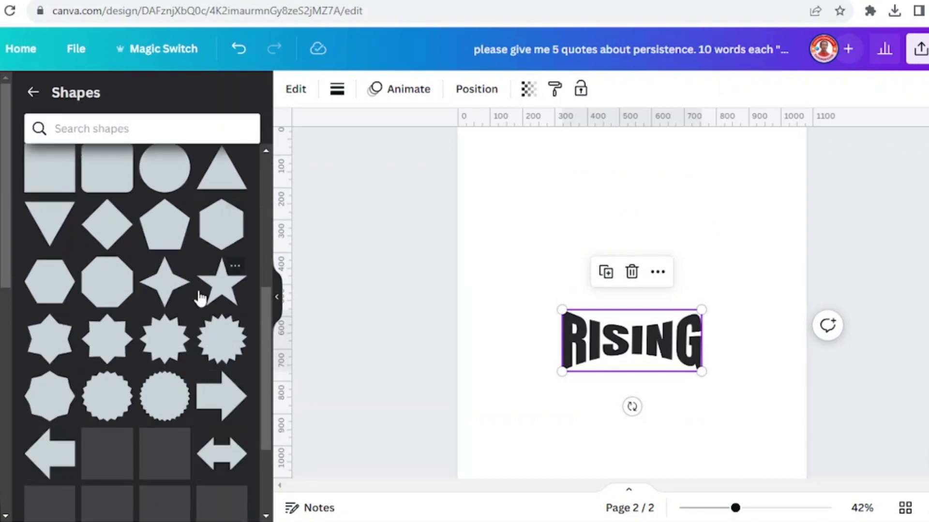
scroll(198, 302, down, 3)
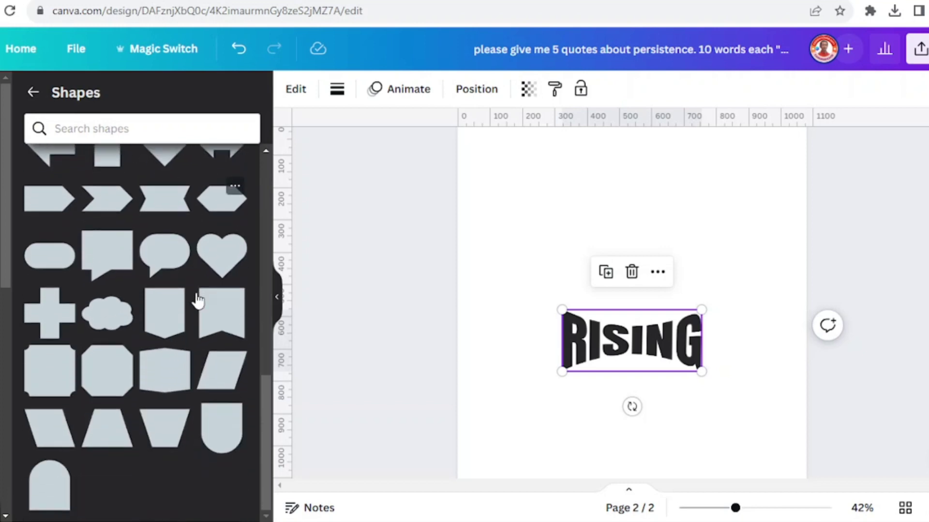
scroll(48, 413, up, 3)
click(51, 411)
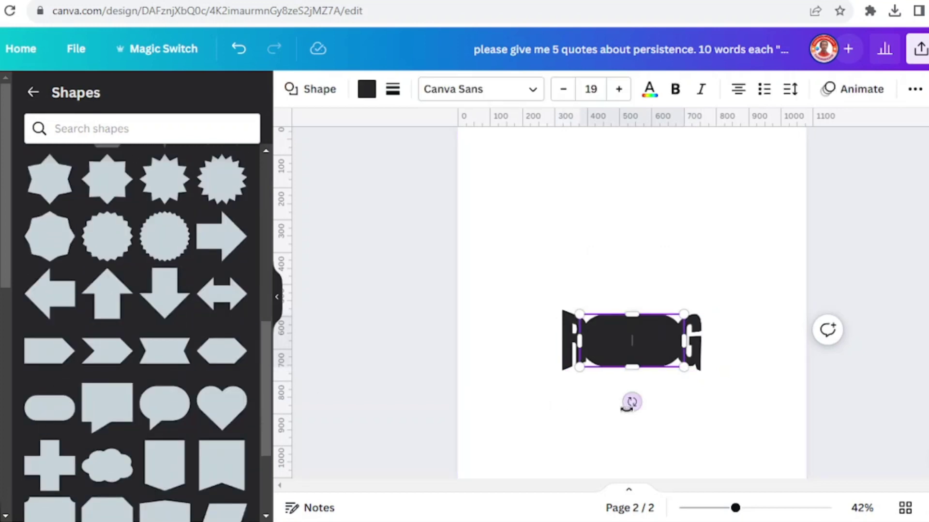
Rotate the pill 90° upright, move it over RISING and enlarge it to match the word's width
drag(632, 402, 695, 338)
drag(606, 288, 575, 180)
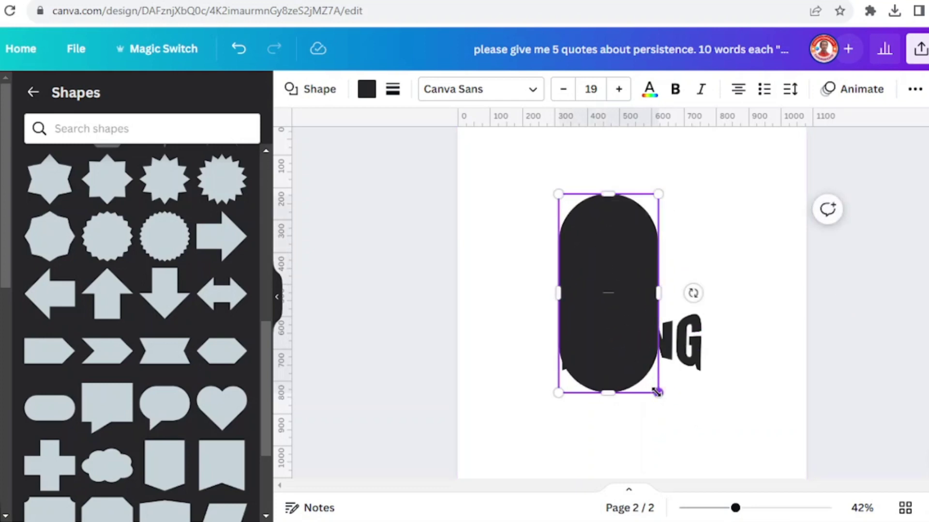
drag(658, 392, 707, 469)
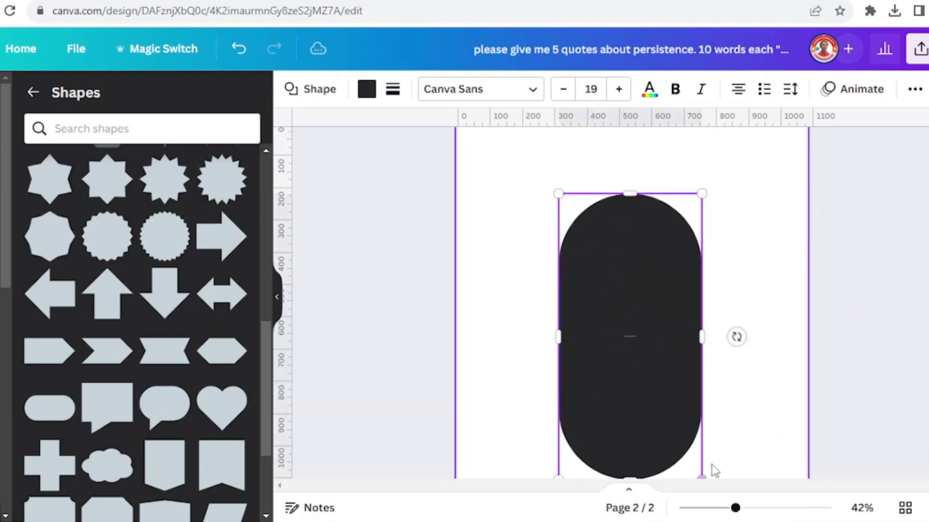
Recolor the pill shape with the bright turquoise from the default solid colors
click(642, 279)
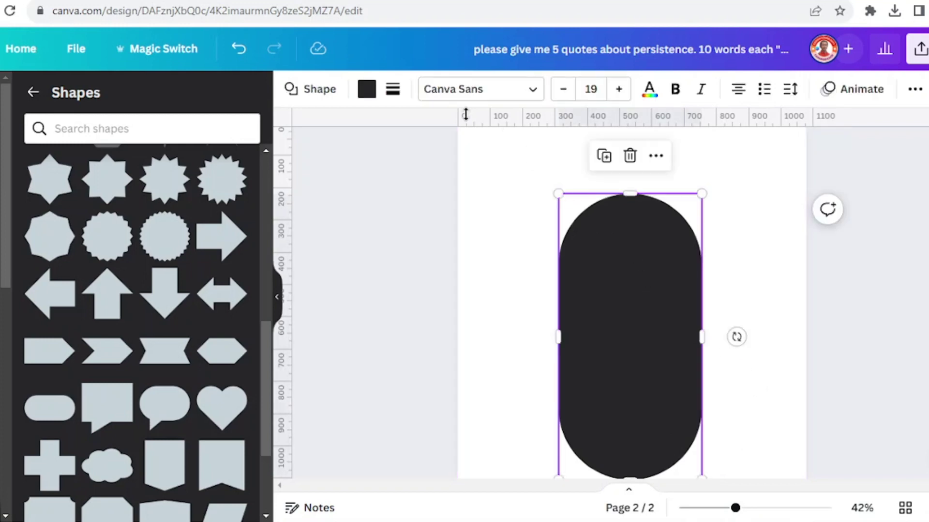
click(367, 89)
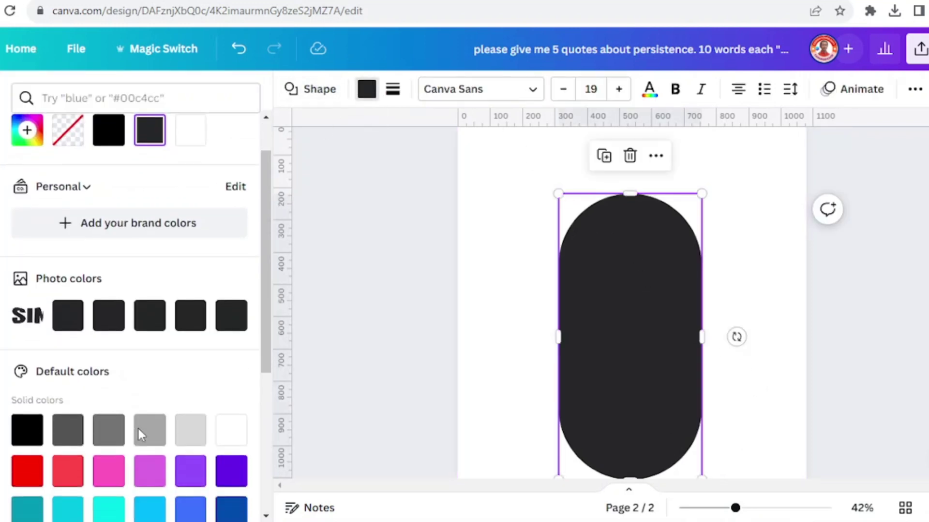
scroll(137, 426, down, 1)
click(110, 486)
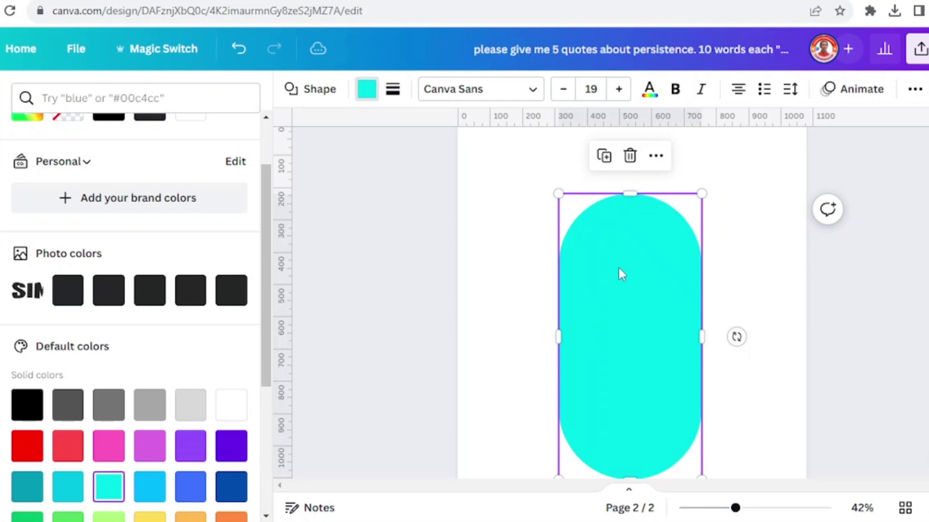
Send the turquoise pill behind the RISING lettering and deselect it
right_click(621, 275)
mouse_move(674, 300)
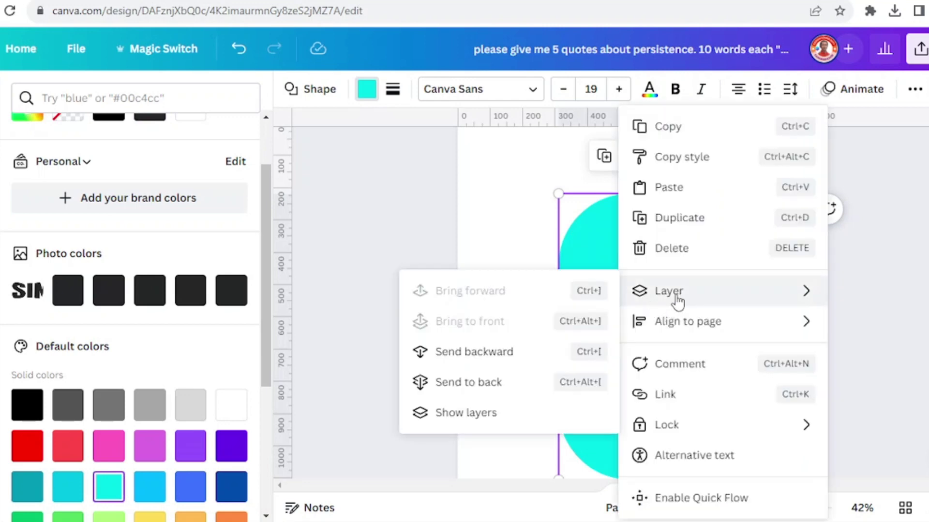
click(506, 367)
click(763, 368)
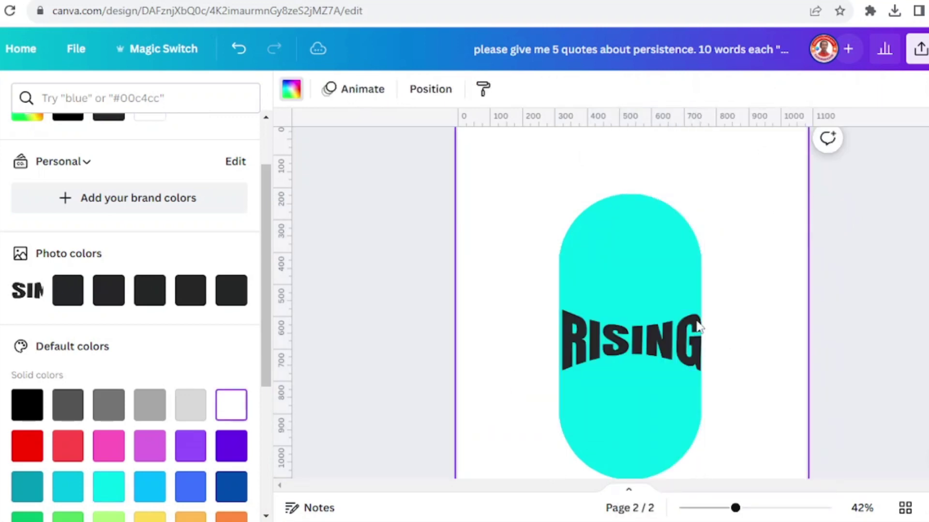
Shorten the turquoise pill from its upper end and align RISING centrally across the pill's width
click(640, 333)
click(642, 233)
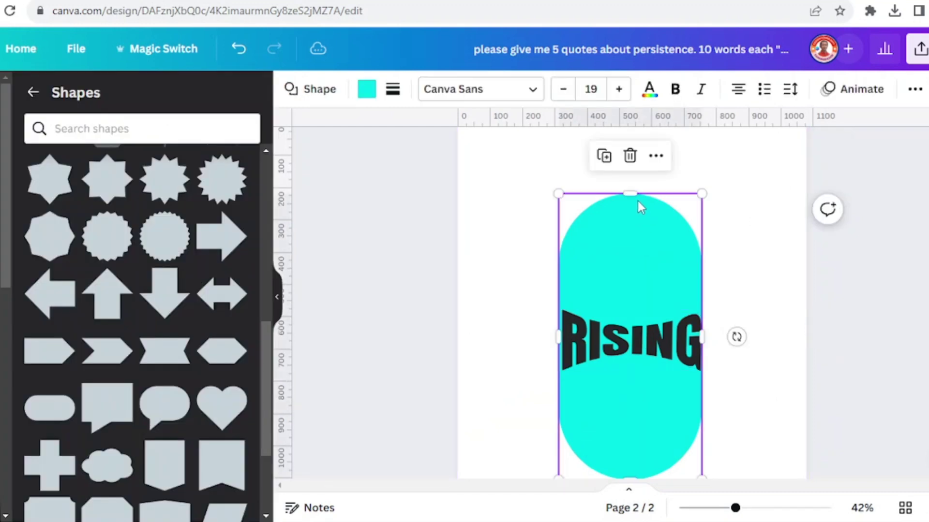
drag(637, 199, 634, 244)
mouse_move(639, 329)
mouse_down()
mouse_move(634, 298)
mouse_move(630, 343)
mouse_up()
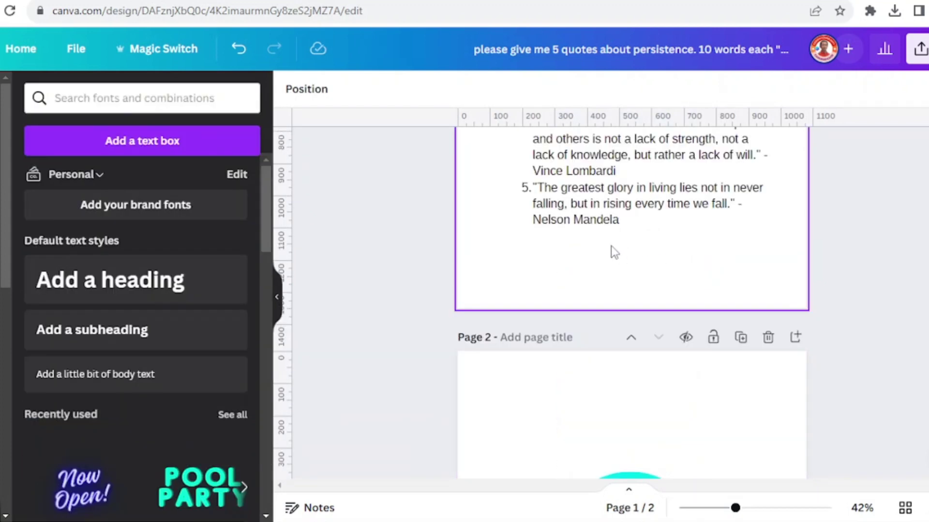
Copy "The greatest glory" from the fifth quote on page 1 and paste it as text on page 2
double_click(548, 193)
click(562, 337)
scroll(556, 378, down, 2)
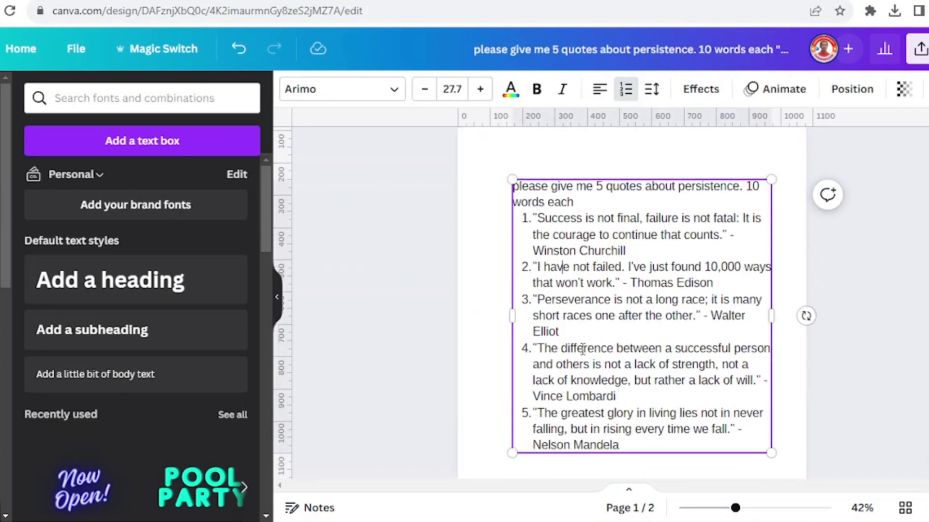
drag(538, 409, 633, 408)
right_click(634, 407)
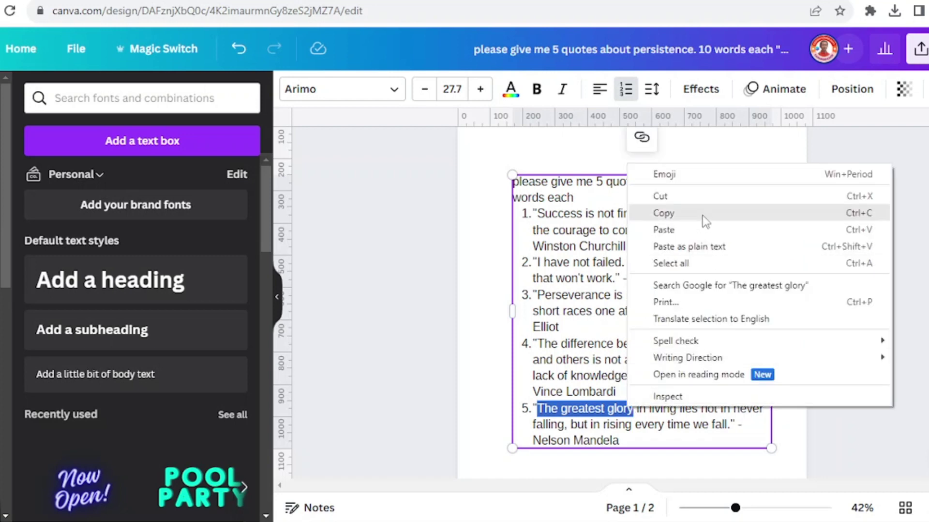
click(685, 216)
scroll(715, 269, down, 10)
right_click(716, 269)
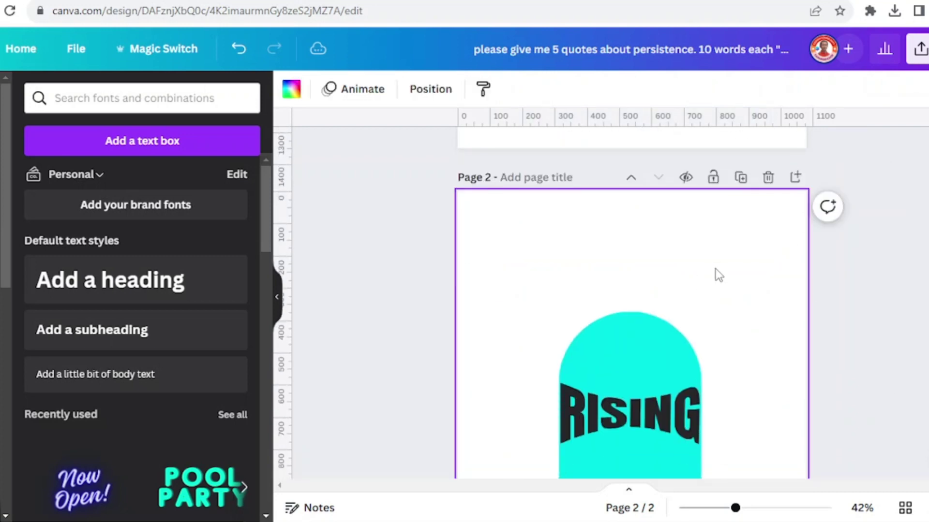
click(769, 349)
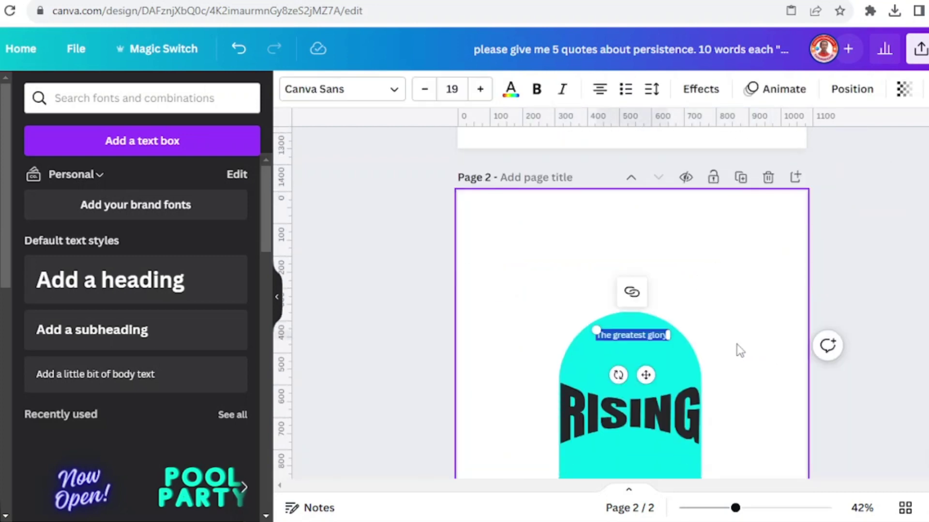
Format the pasted "The greatest glory" text at size 35.1 in uppercase with the Bebas Neue font
drag(673, 327, 729, 321)
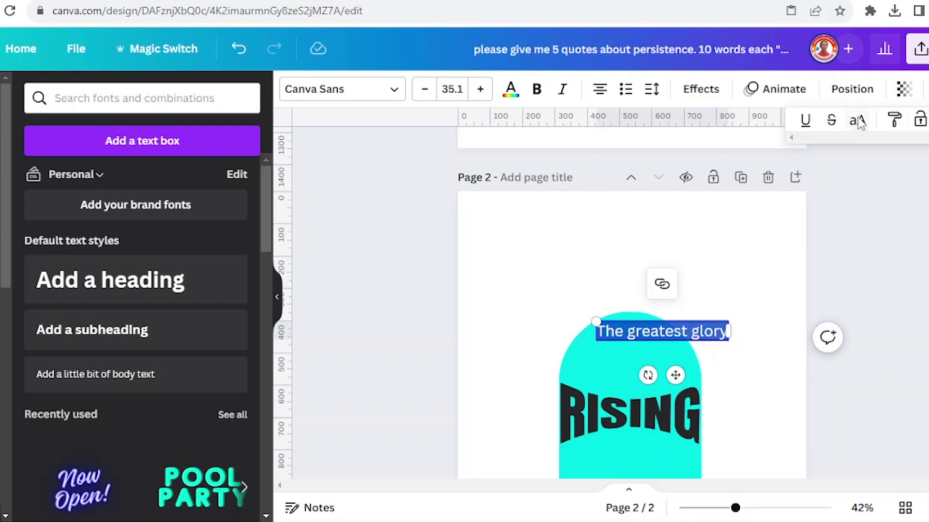
click(858, 127)
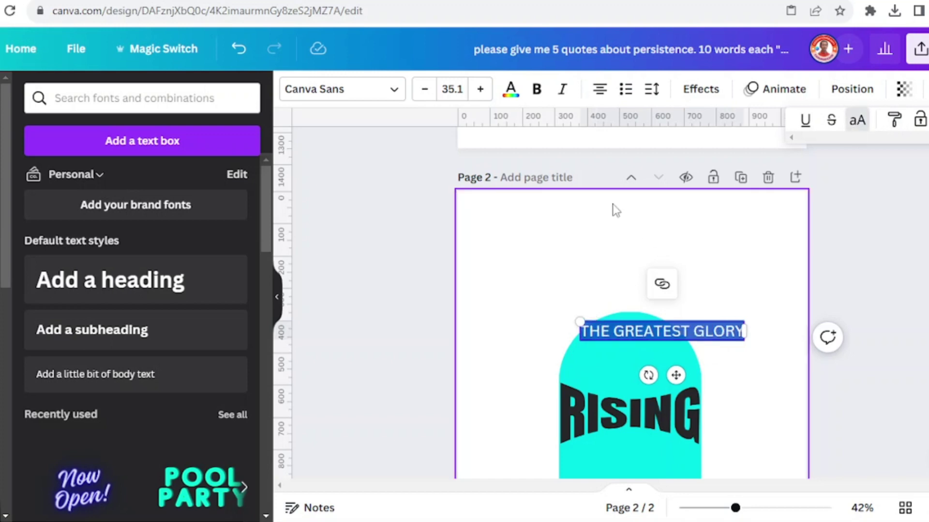
click(322, 93)
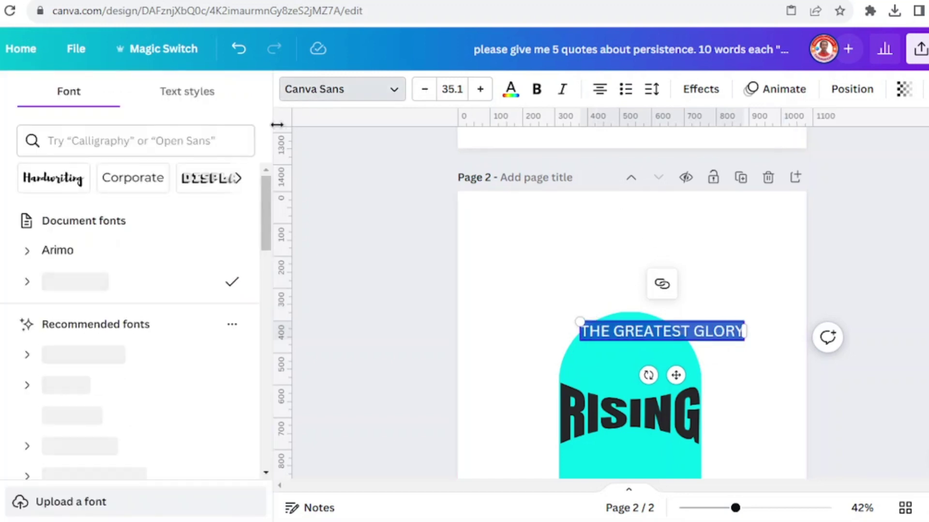
scroll(157, 282, down, 5)
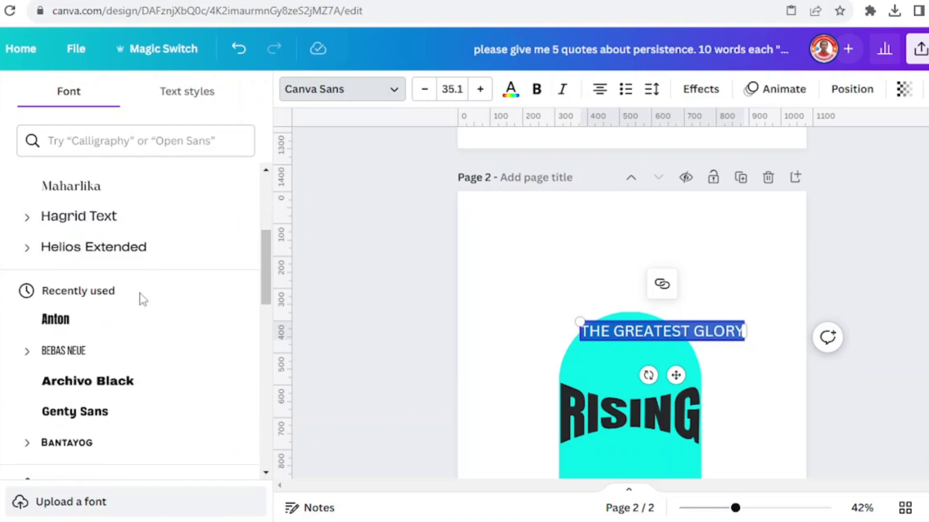
click(92, 358)
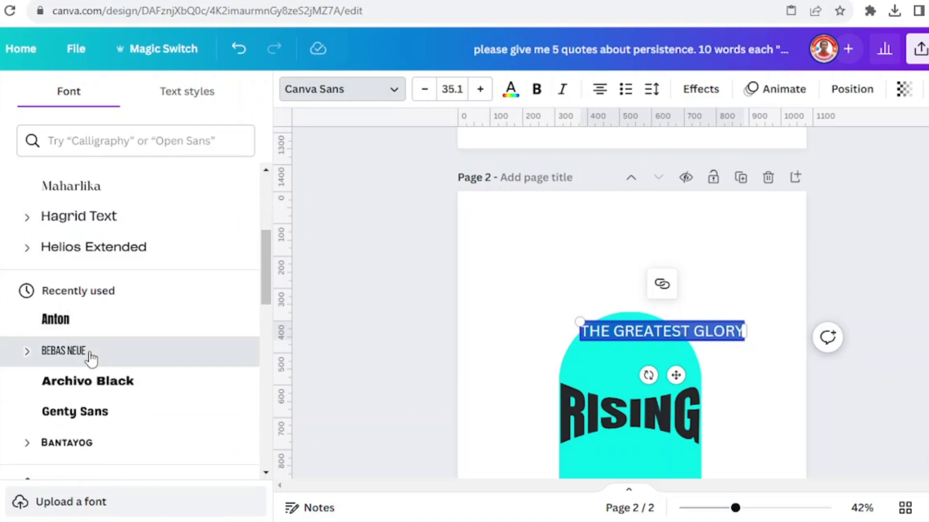
Curve THE GREATEST GLORY and enlarge it so it follows the pill's rounded upper edge
click(593, 364)
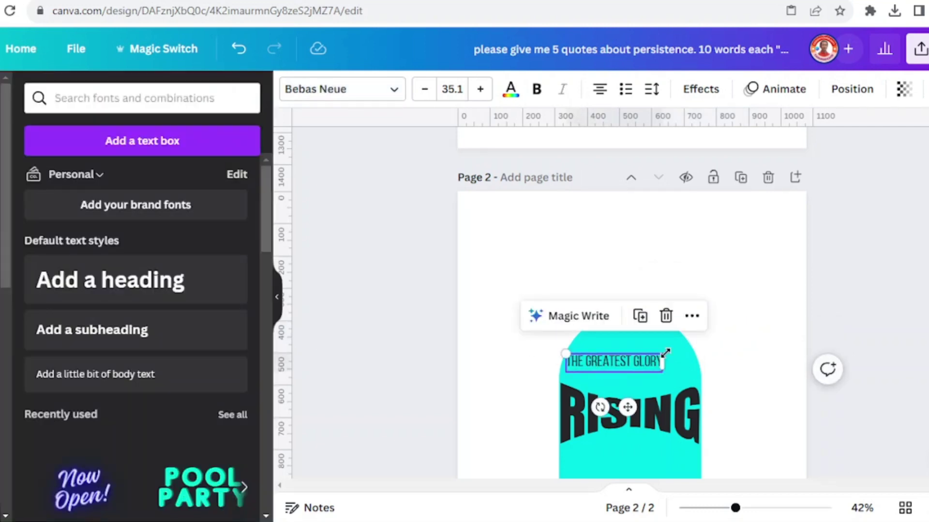
drag(661, 355, 716, 344)
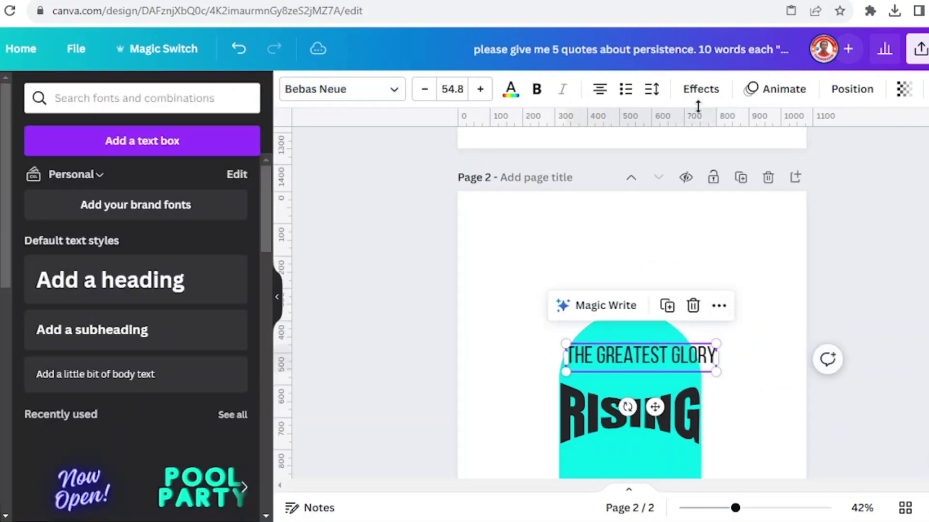
click(701, 90)
scroll(203, 382, down, 3)
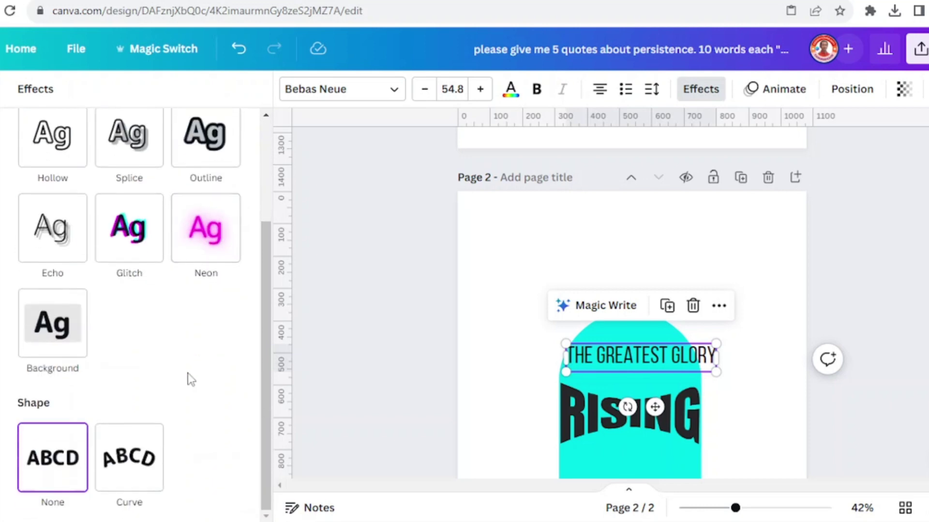
click(130, 457)
drag(614, 378, 595, 346)
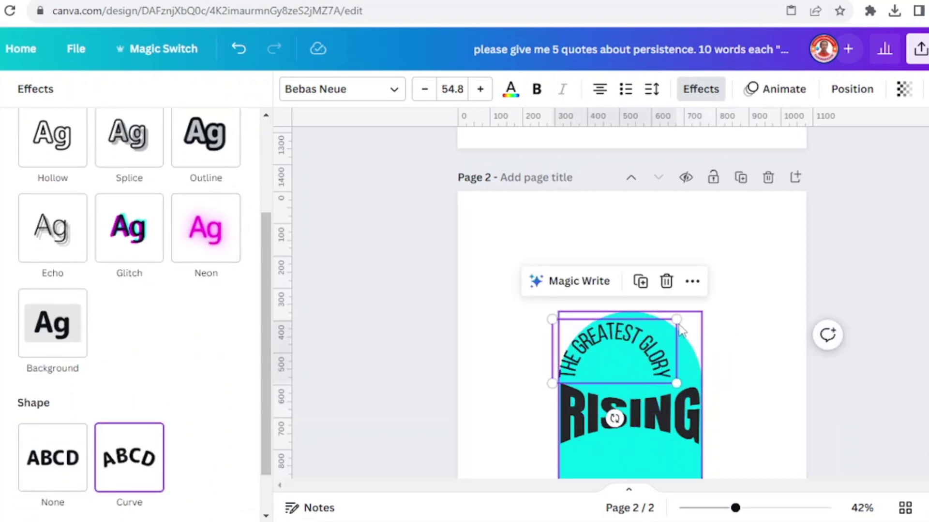
drag(678, 318, 707, 307)
click(783, 421)
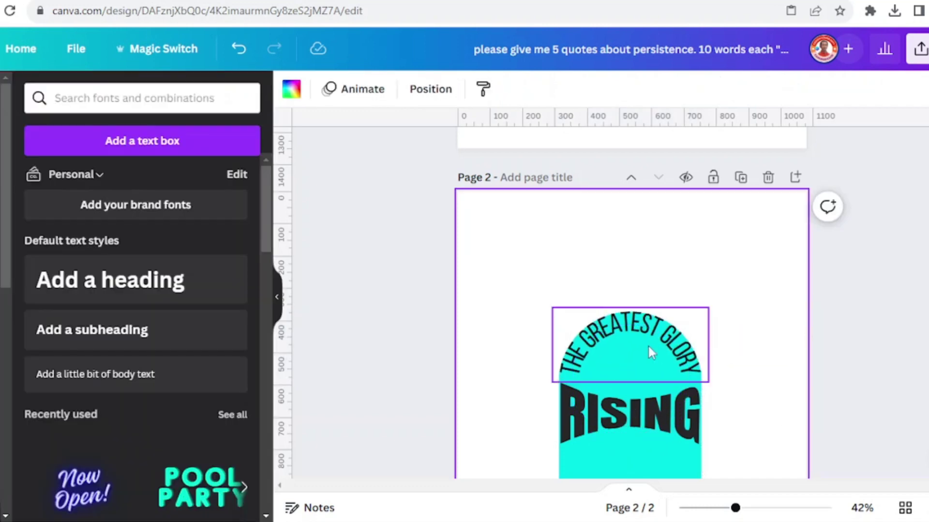
Move RISING slightly lower on the pill to leave more room beneath the curved text
scroll(646, 336, up, 5)
scroll(644, 336, down, 8)
click(631, 276)
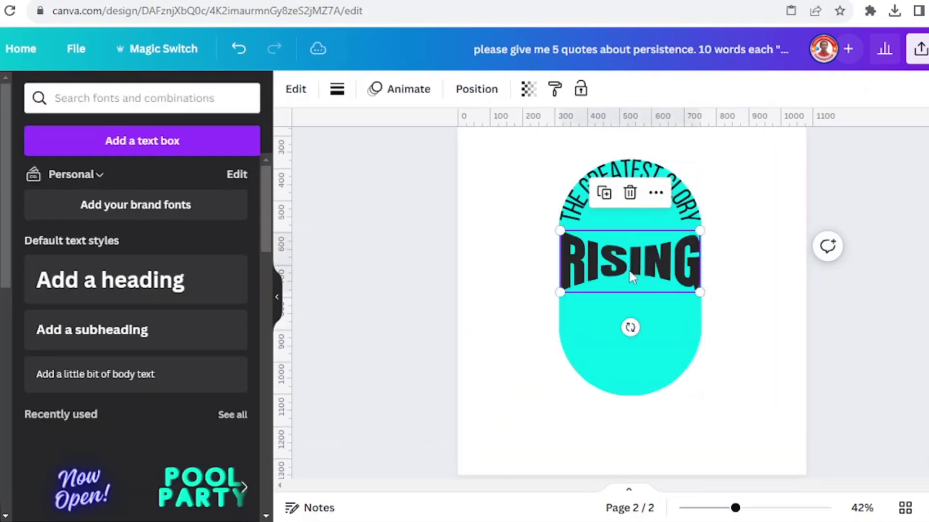
drag(631, 275, 629, 281)
Paste IN LIVING LIES NOT IN, shrink it to size 32.2 in bold and centre it beneath the curved text
right_click(720, 233)
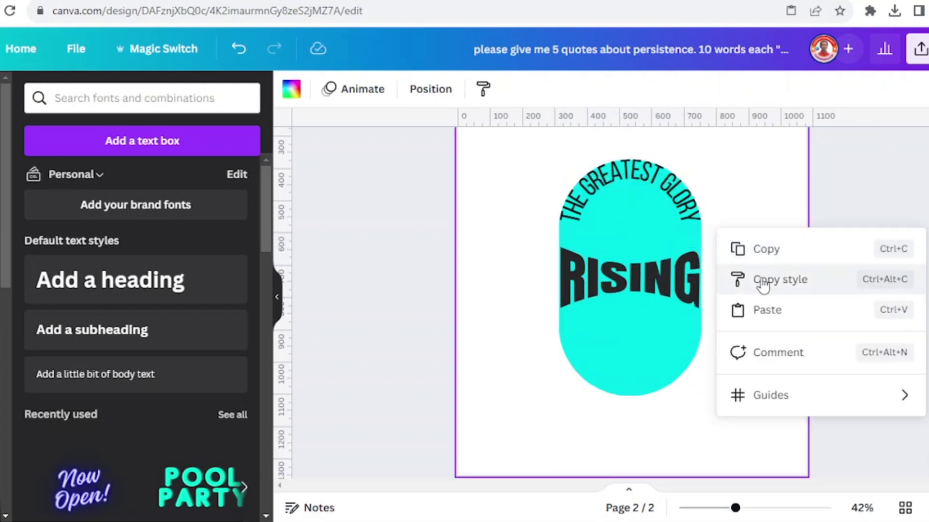
click(764, 309)
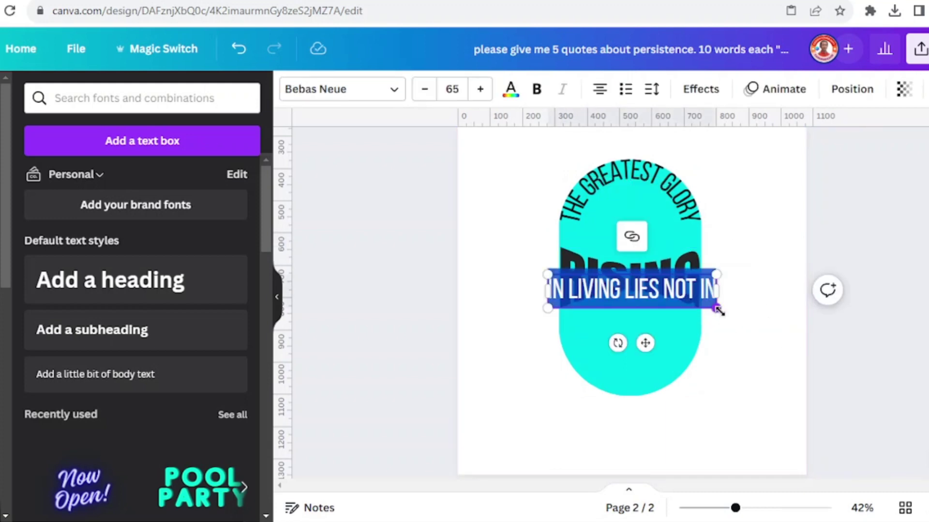
drag(716, 308, 646, 292)
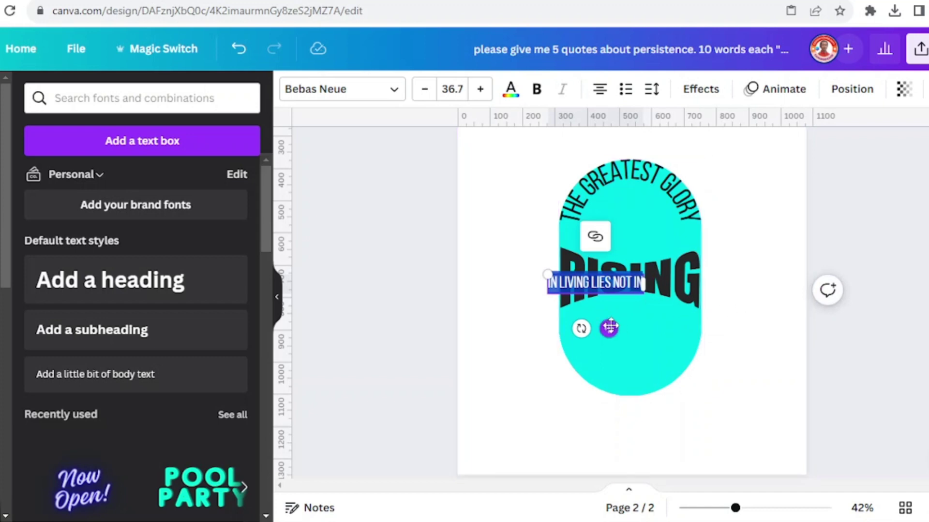
drag(608, 329, 644, 257)
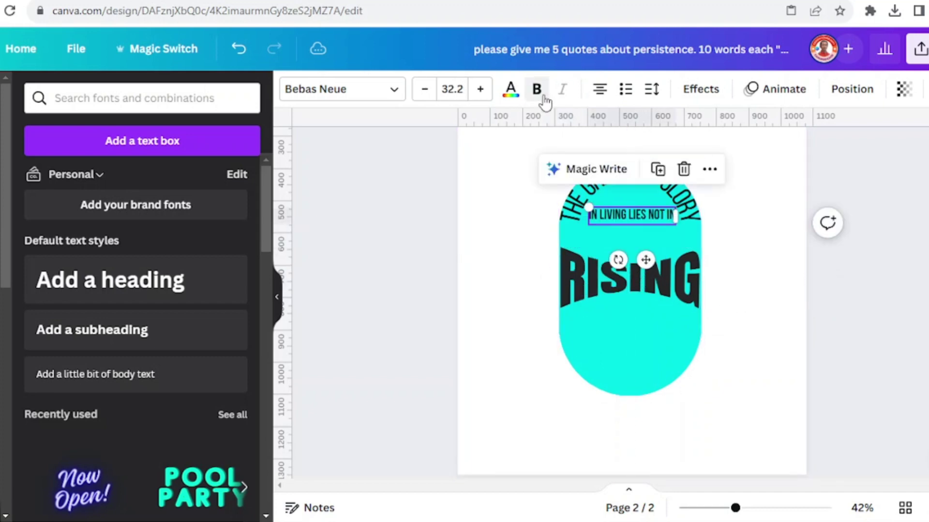
click(779, 292)
Add two copies of NEVER FALLING, BUT IN to page 2, placed above the pill
scroll(772, 294, up, 5)
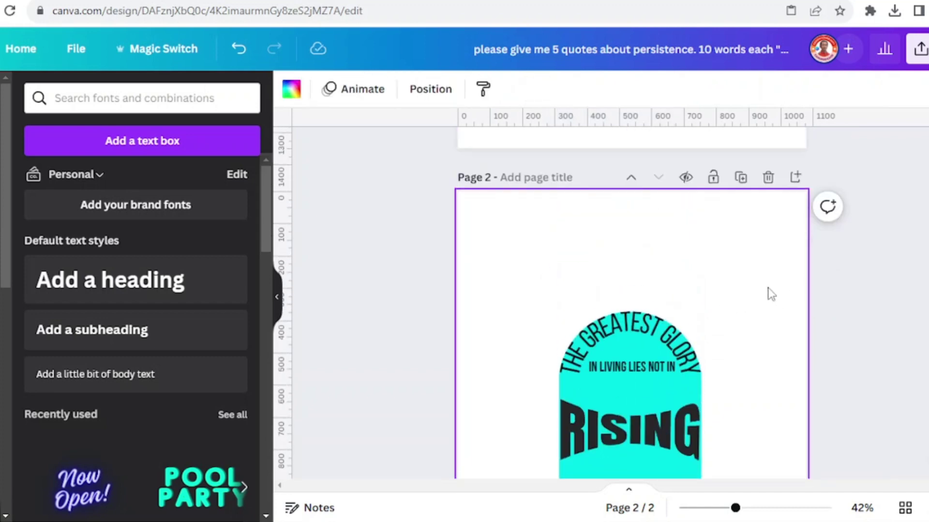
scroll(726, 266, down, 5)
right_click(757, 332)
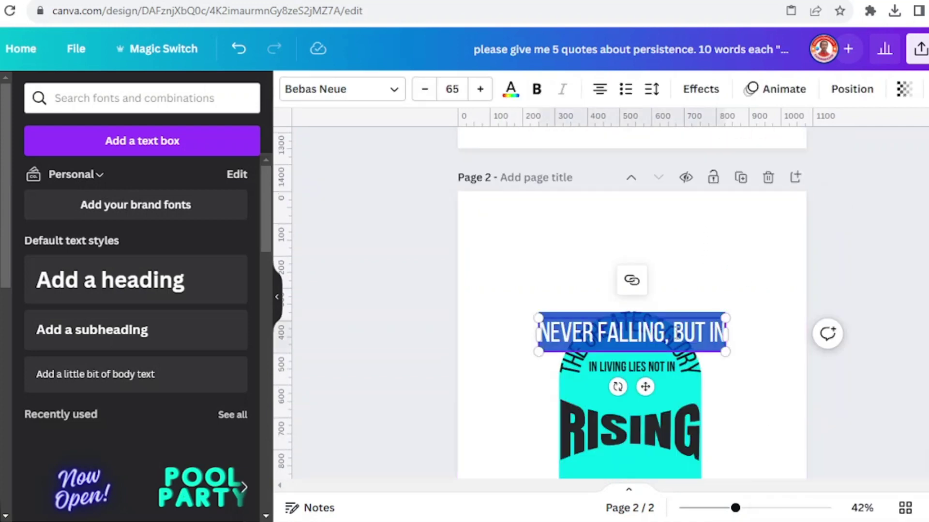
click(725, 375)
drag(706, 339, 722, 250)
Shorten the upper copy of the text to NEVER FALLING
click(677, 235)
drag(582, 241, 768, 242)
scroll(758, 242, down, 2)
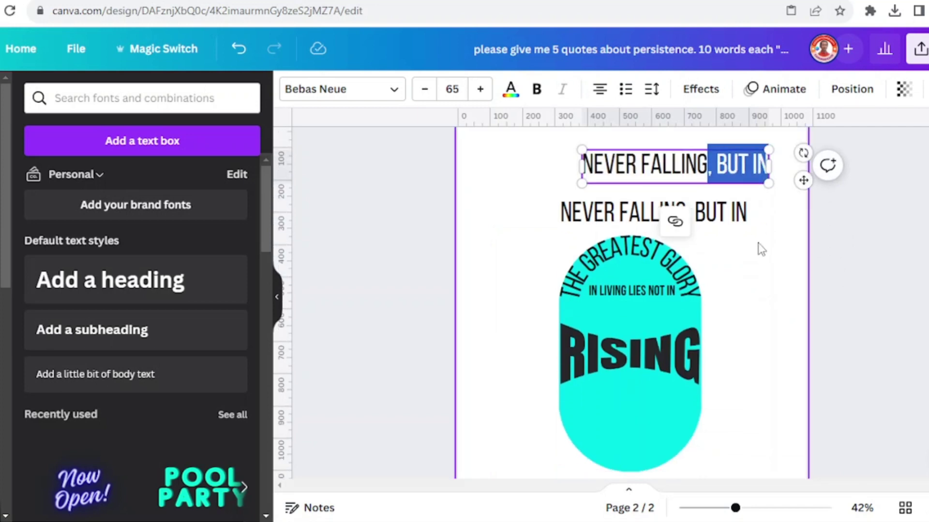
key(BackSpace)
Remove NEVER FALLING and the comma from the lower copy, leaving only BUT IN
click(694, 216)
double_click(694, 216)
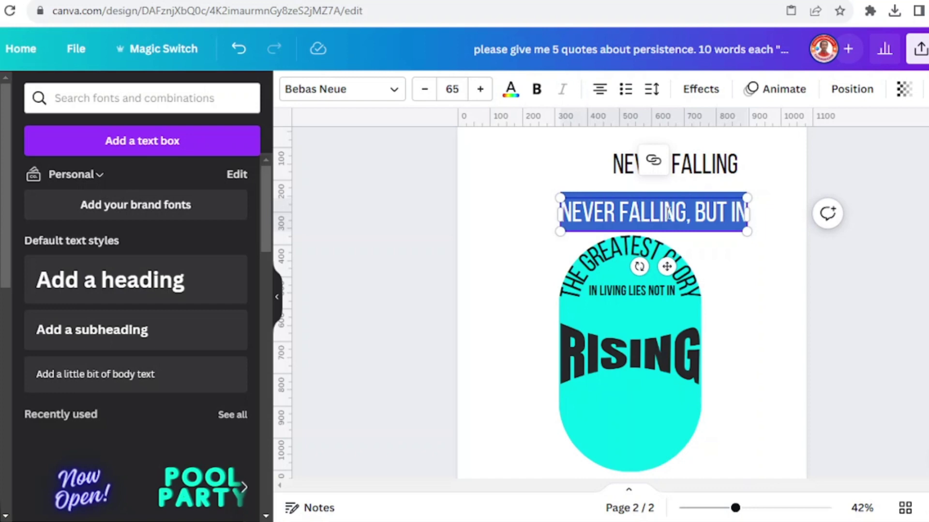
click(667, 214)
drag(697, 213, 560, 215)
key(BackSpace)
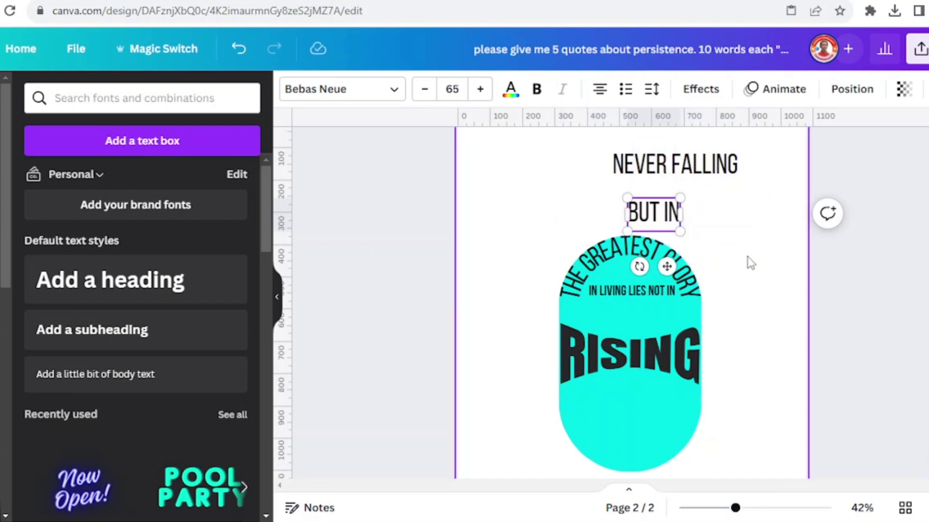
click(747, 257)
Place NEVER FALLING below IN LIVING LIES NOT IN, in bold with wider letter spacing at size 56.2, spanning the pill's width
drag(657, 165, 600, 304)
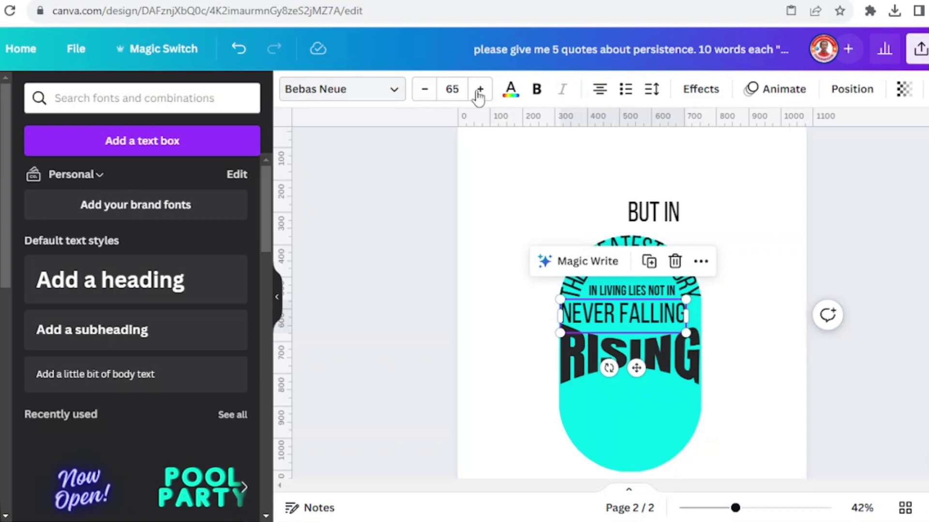
click(537, 94)
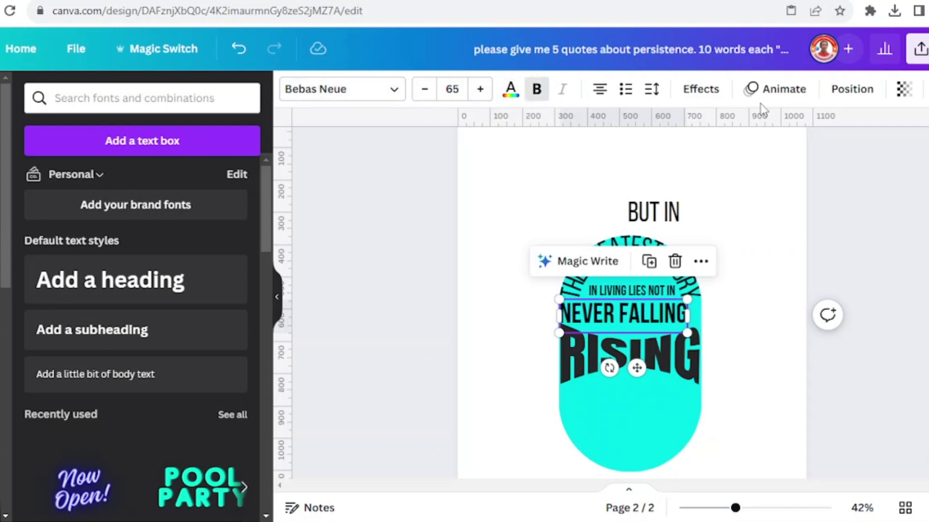
click(651, 90)
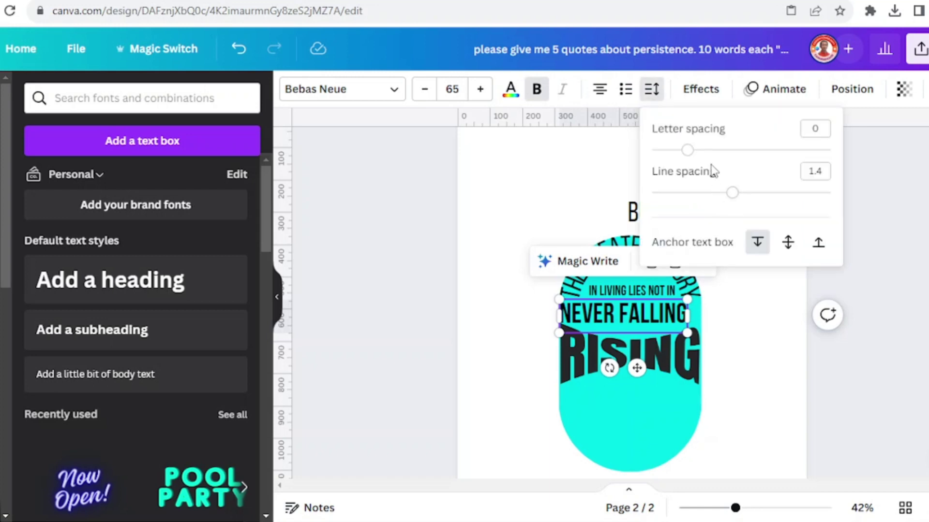
drag(688, 152, 699, 155)
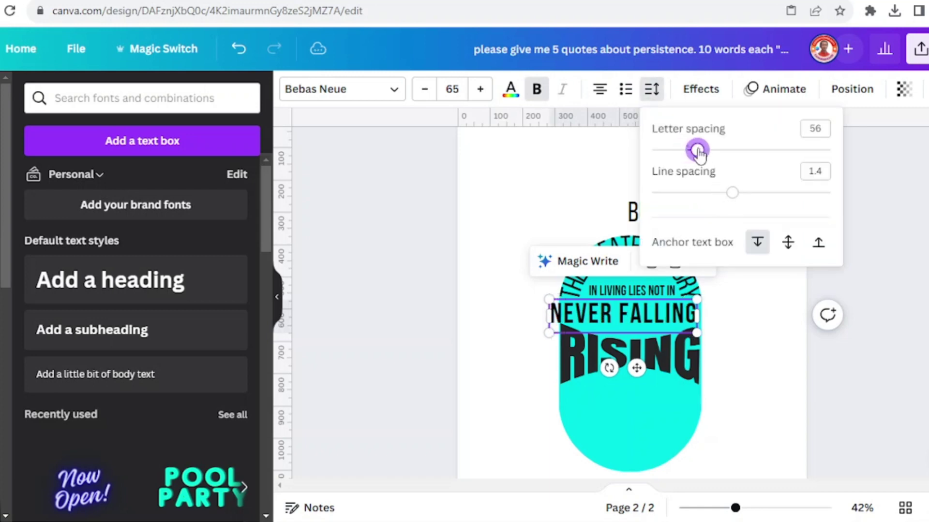
click(640, 316)
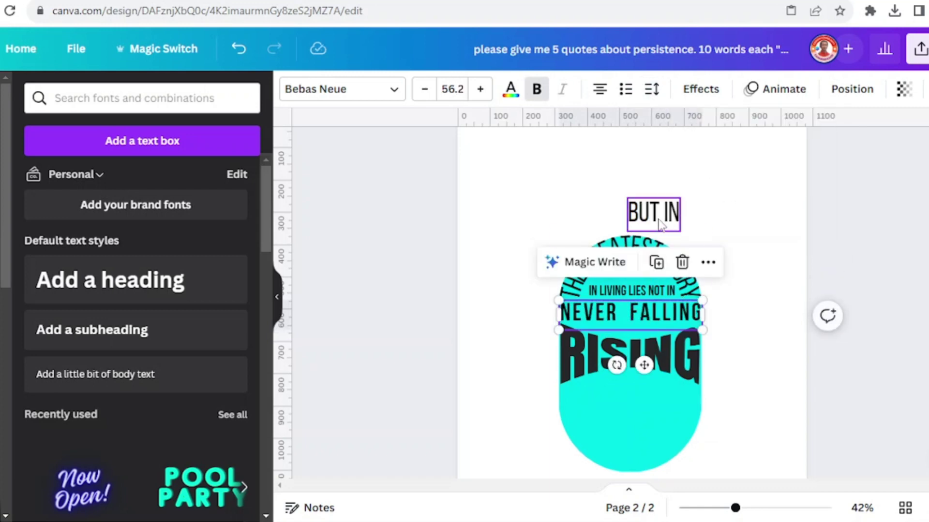
Shrink BUT IN to size 32.5 and centre it between NEVER FALLING and RISING
drag(665, 221, 633, 330)
drag(630, 380, 638, 370)
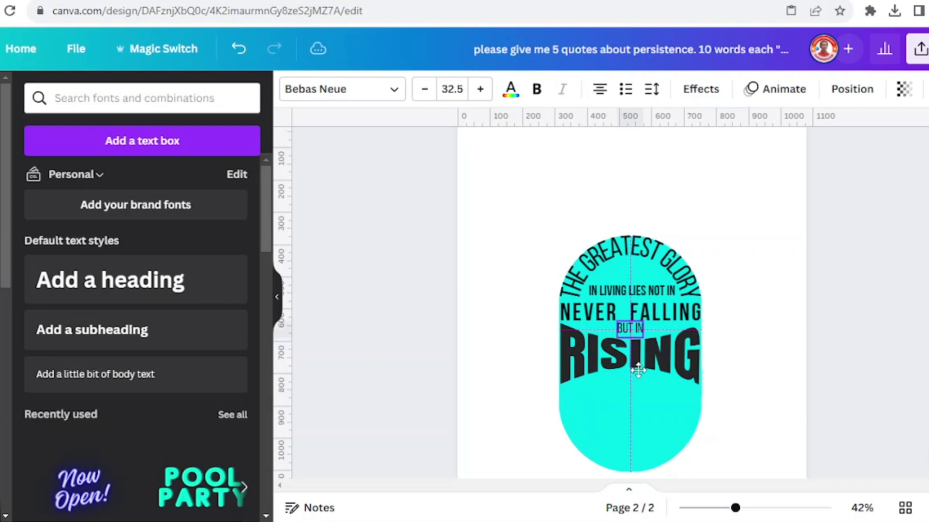
Add the text WE FALL in Bebas Neue at size 65 and move it into the pill's empty area below RISING
scroll(638, 370, down, 2)
click(682, 379)
text(WE FALL)
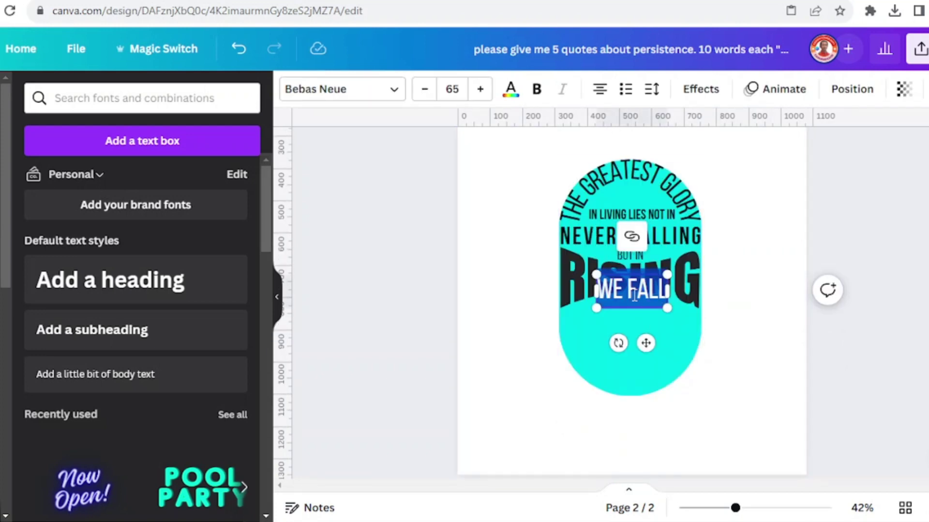
click(668, 349)
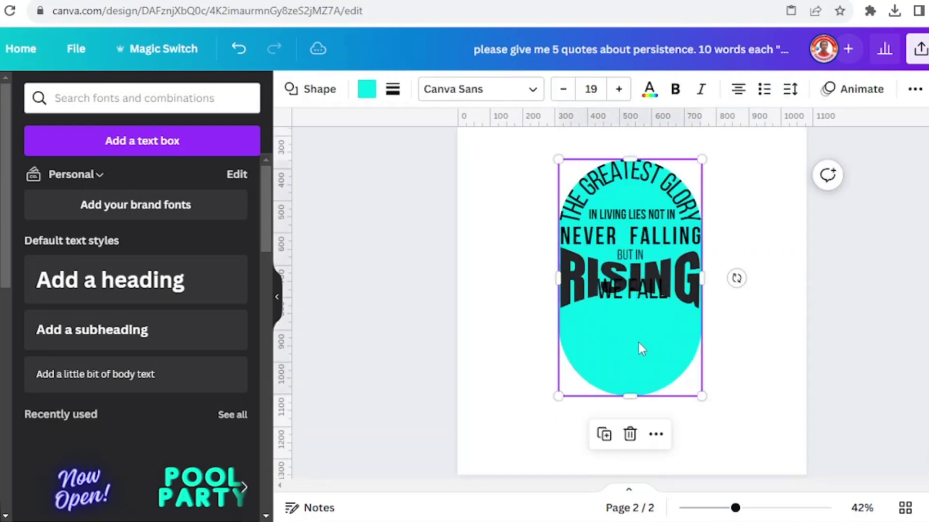
drag(633, 300, 631, 365)
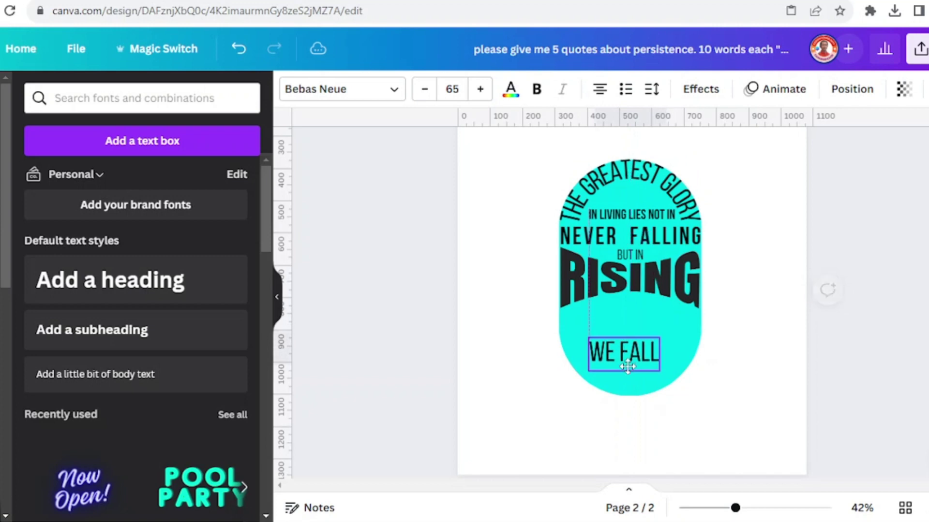
Change WE FALL to the Anton font and set its letter spacing to 107
click(344, 96)
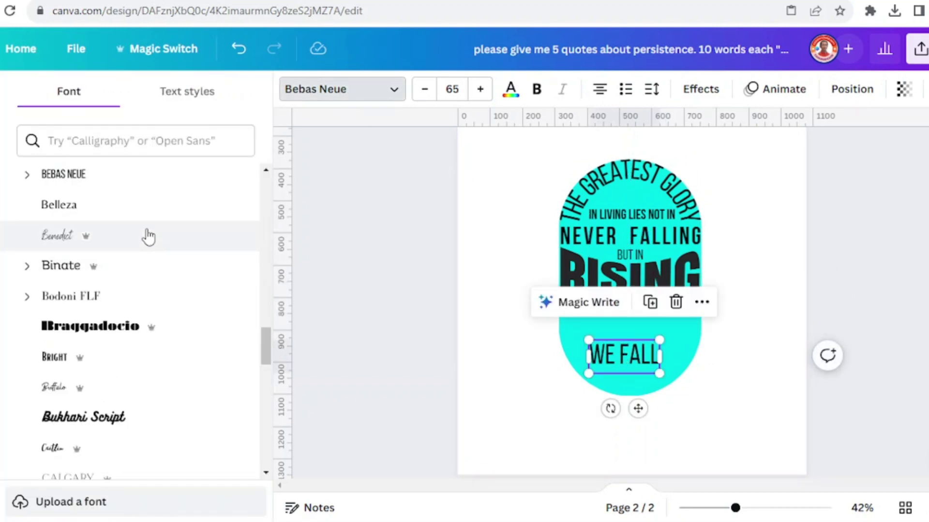
click(110, 141)
text(ANTON)
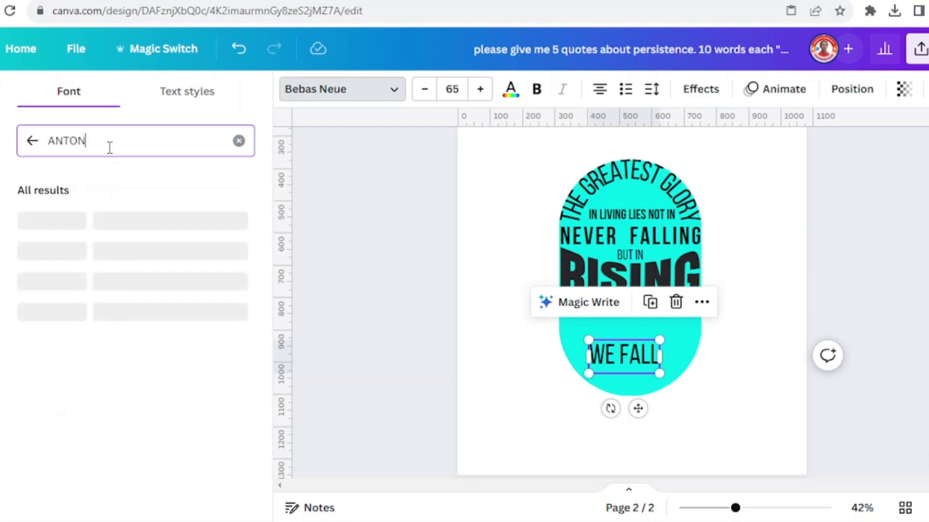
click(97, 225)
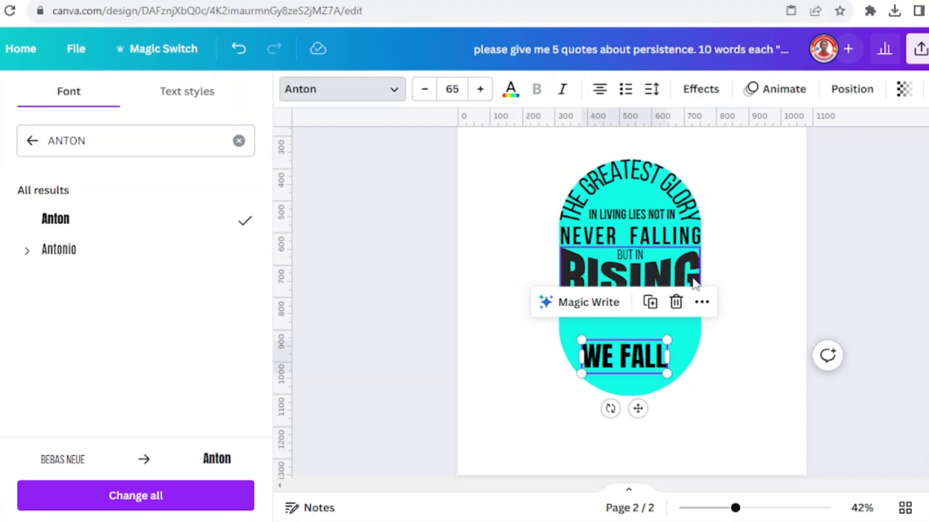
click(650, 89)
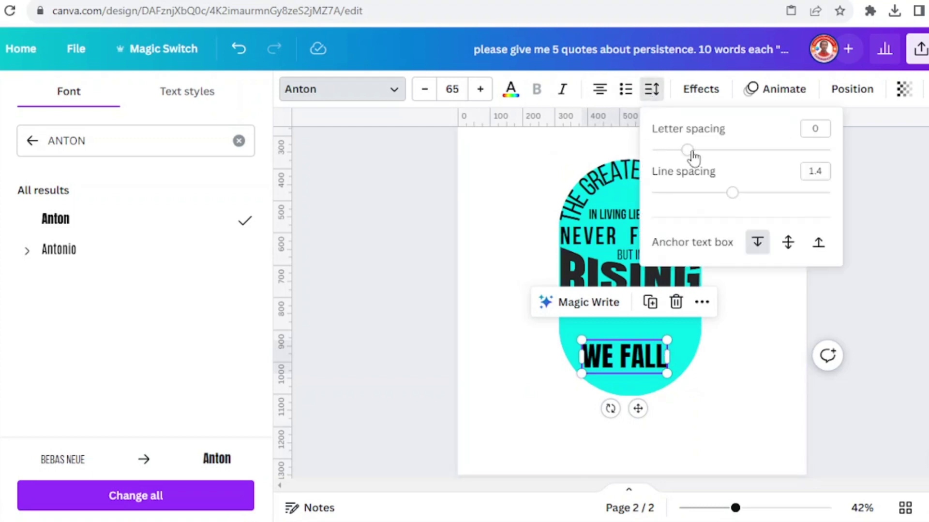
drag(692, 151, 707, 153)
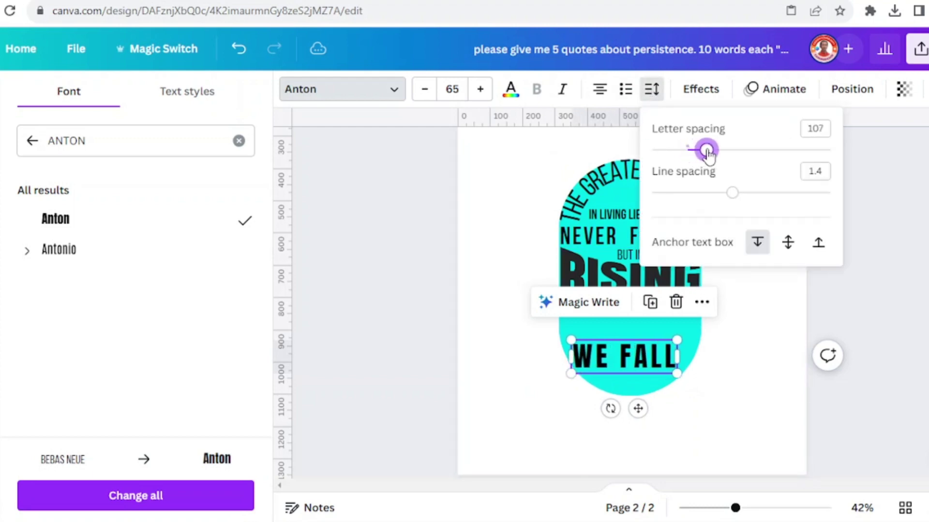
Curve WE FALL upward at the ends with a curve value of -100 and fit it to the pill's rounded lower end
click(700, 89)
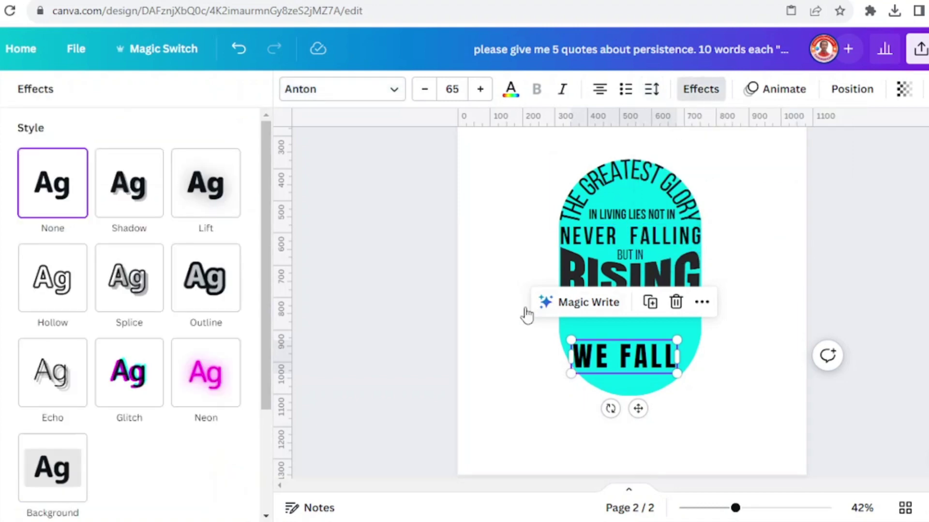
scroll(167, 406, down, 3)
click(155, 452)
scroll(145, 436, down, 2)
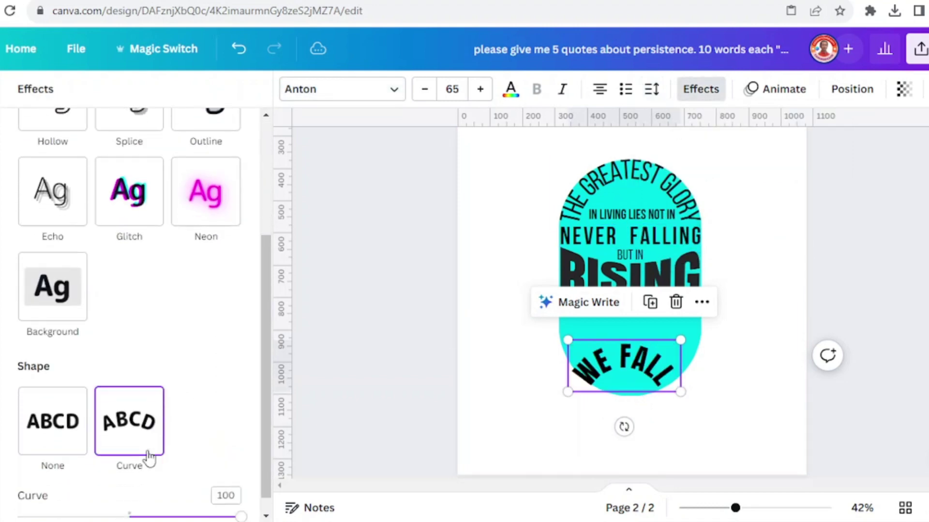
click(95, 501)
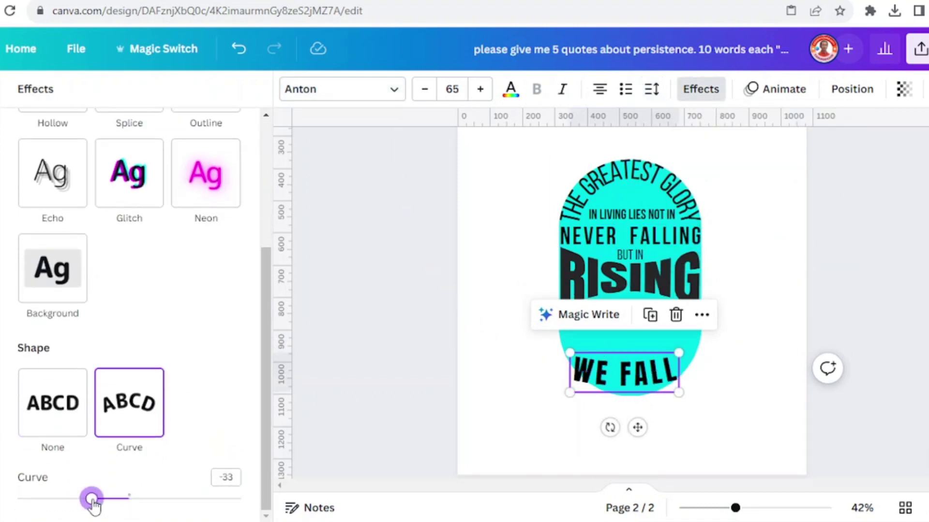
drag(93, 505, 17, 503)
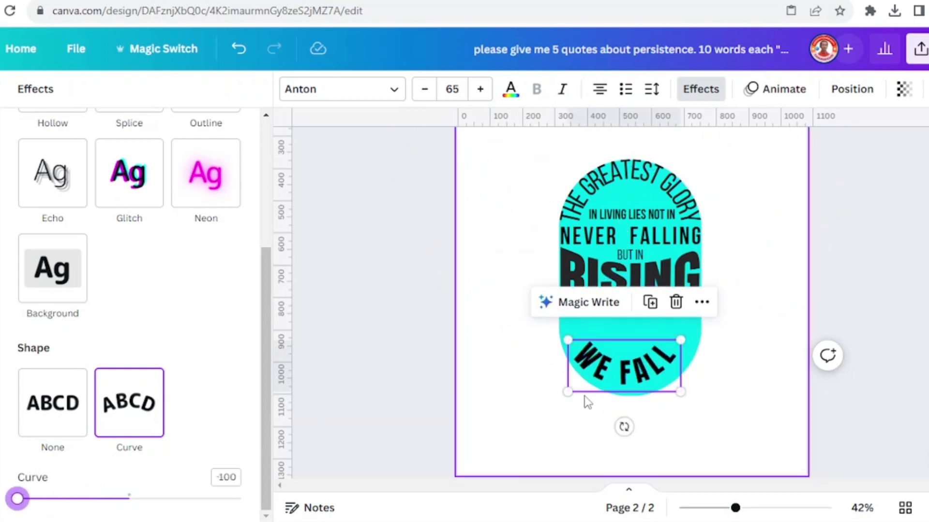
drag(619, 378, 622, 386)
Paste the text EVERY TIME and place it between RISING and WE FALL
right_click(747, 394)
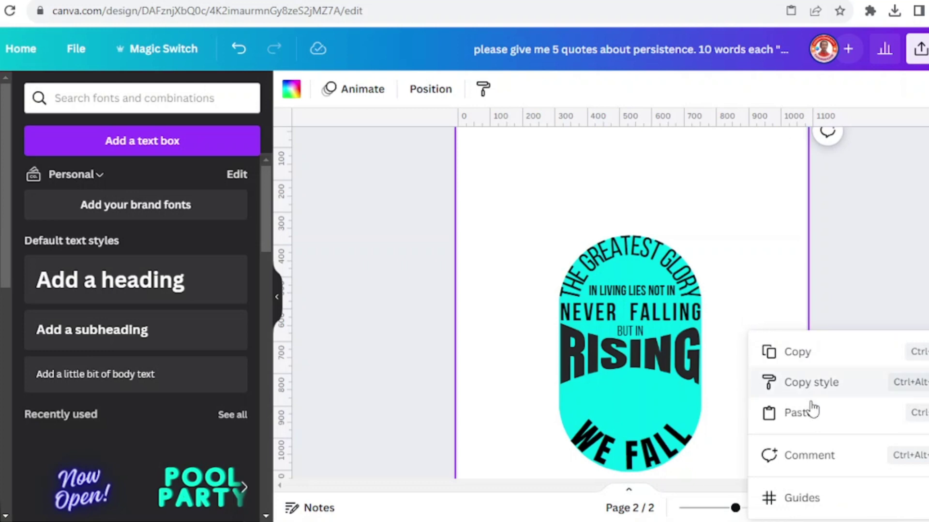
click(749, 413)
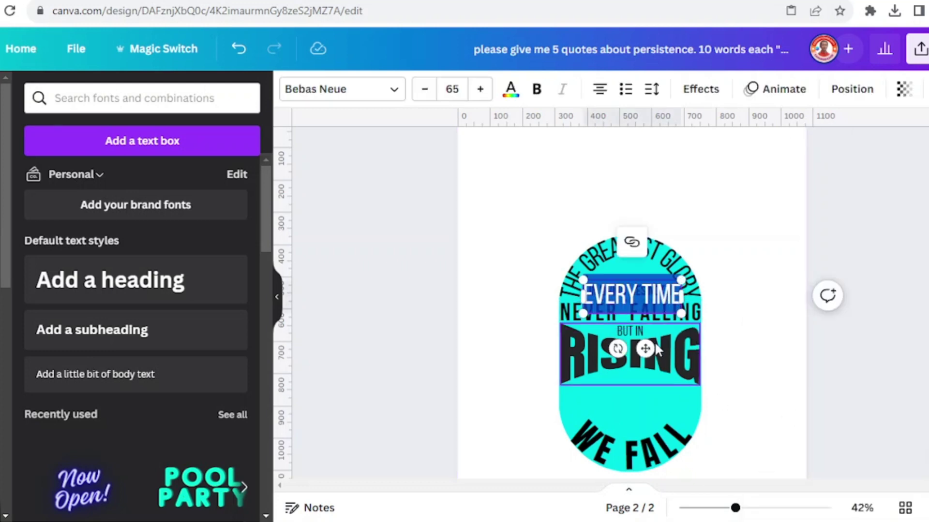
drag(646, 349, 640, 449)
Remove the turquoise pill shape from behind the lettering, leaving only the text
click(718, 427)
drag(698, 425, 868, 272)
click(797, 367)
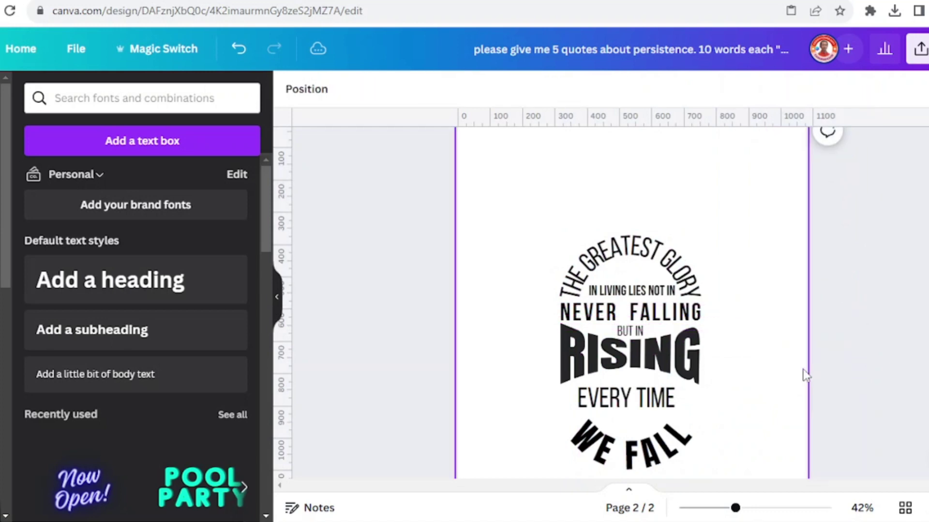
Enlarge all the quote's text elements together and centre them on the page
drag(734, 509, 720, 509)
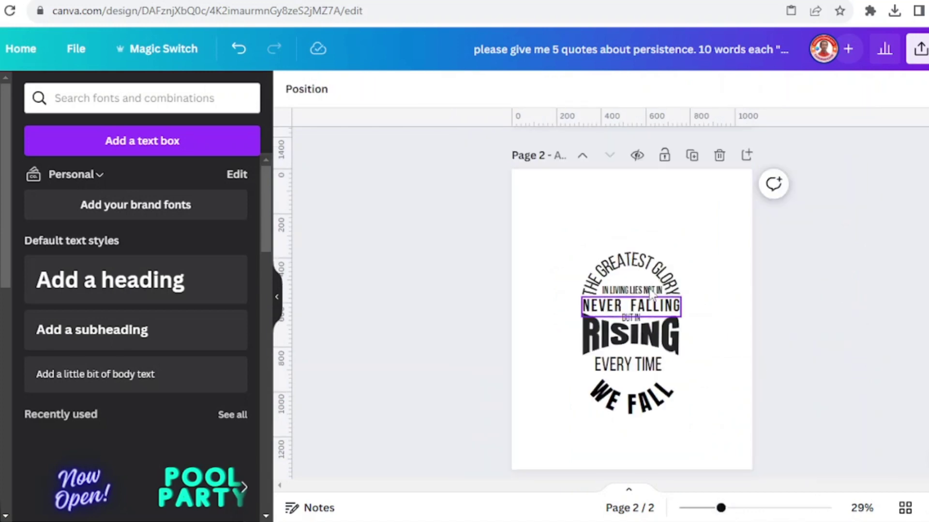
drag(565, 226, 724, 471)
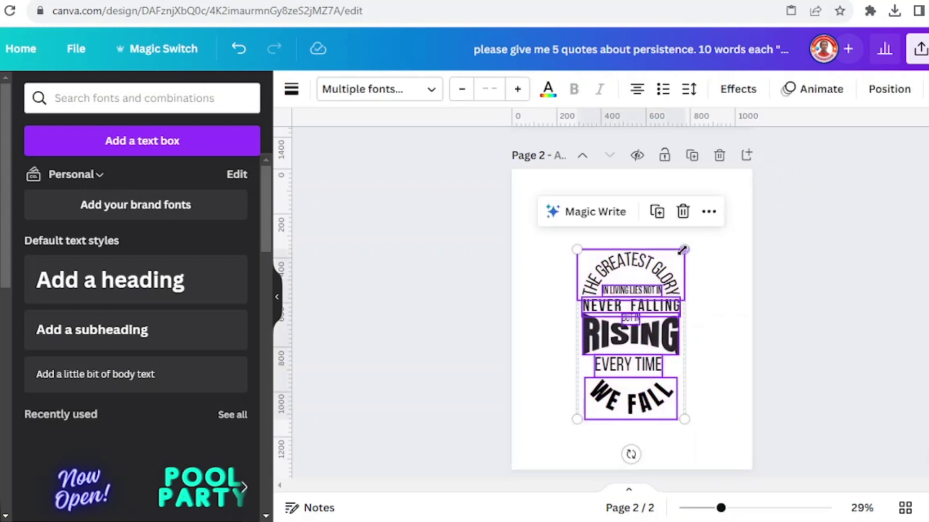
drag(689, 247, 747, 197)
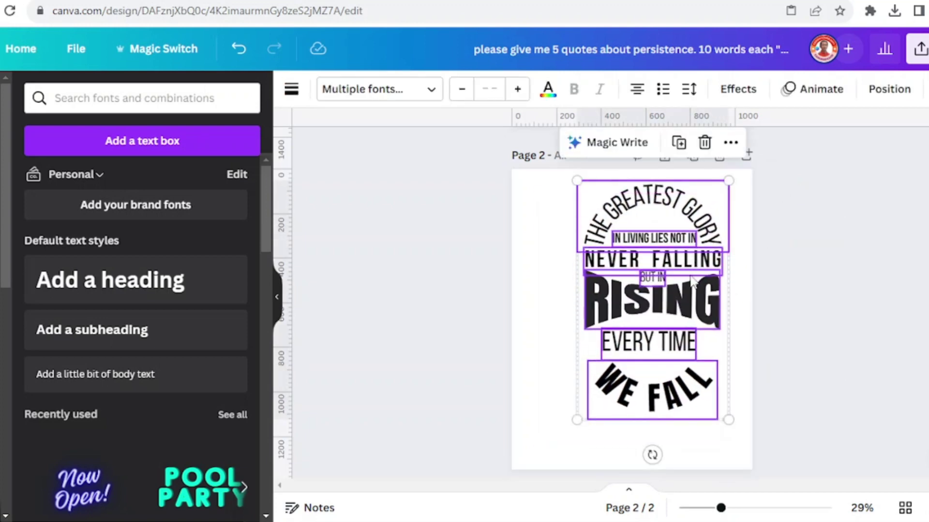
drag(691, 279, 668, 291)
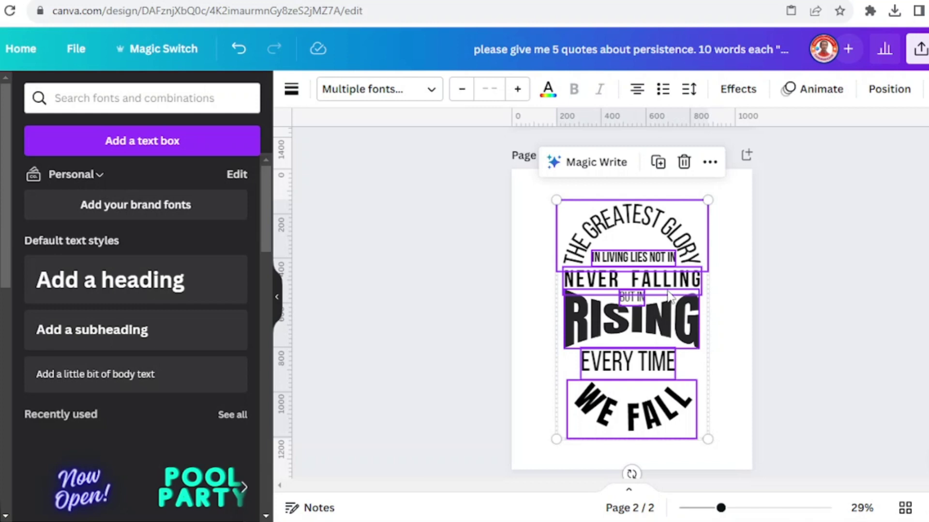
click(727, 323)
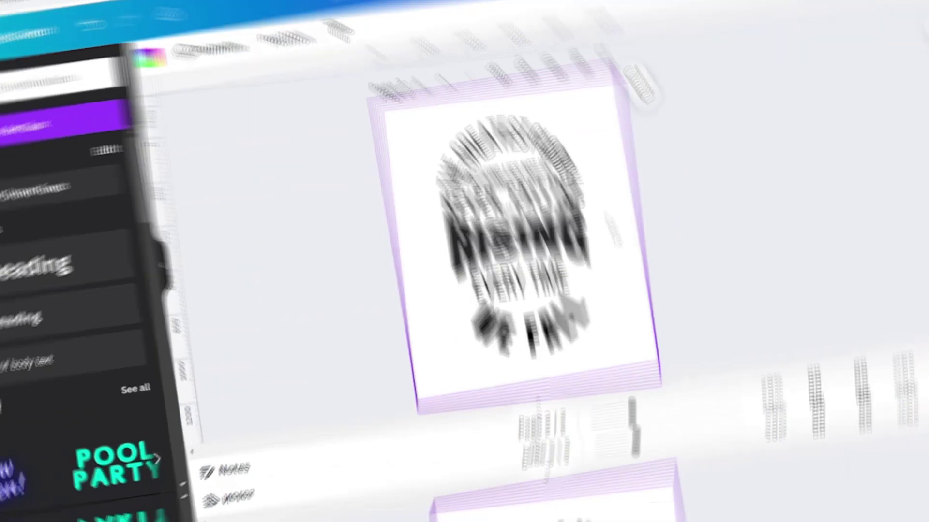